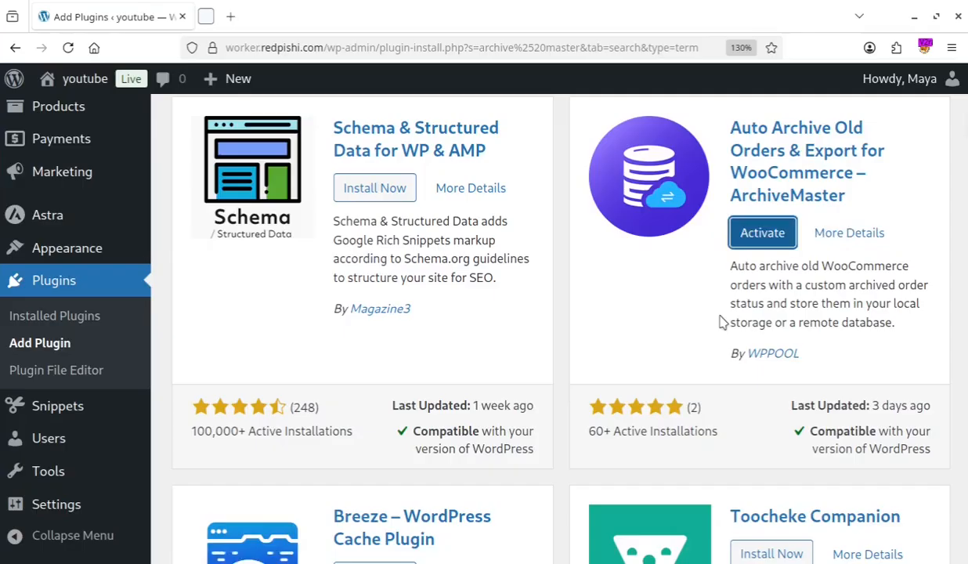
# Activate the ArchiveMaster plugin and open the form for uploading another plugin
pyautogui.click(756, 232)
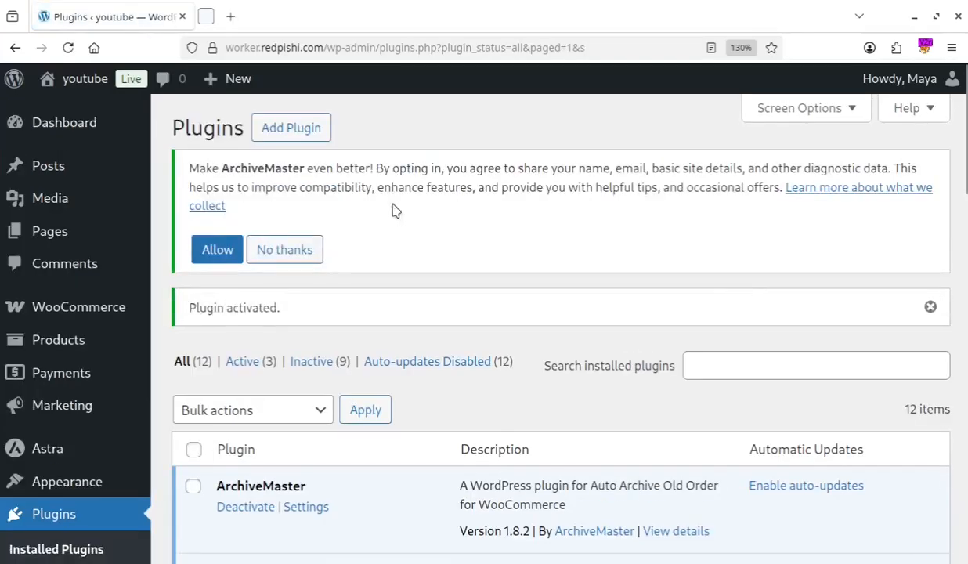
pyautogui.click(302, 133)
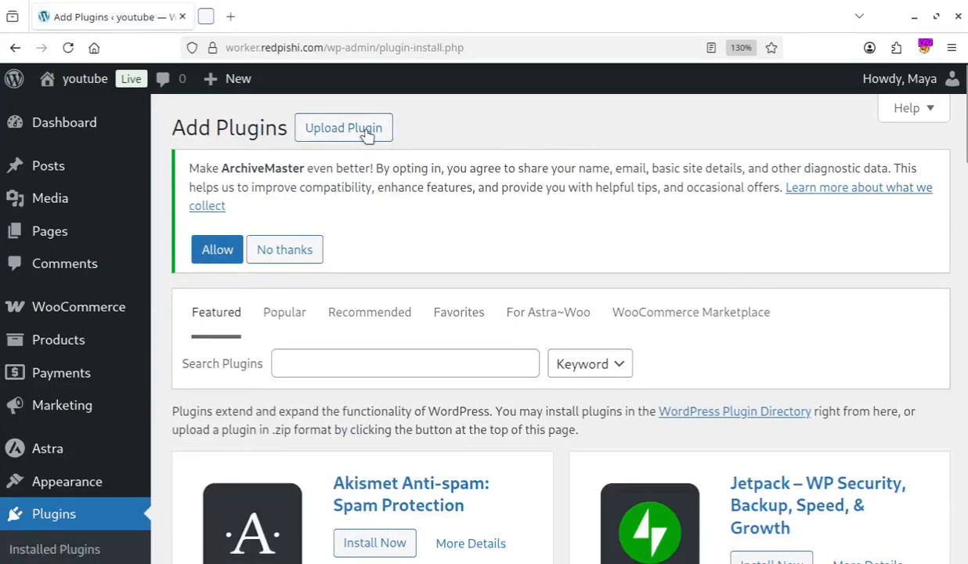
pyautogui.click(367, 134)
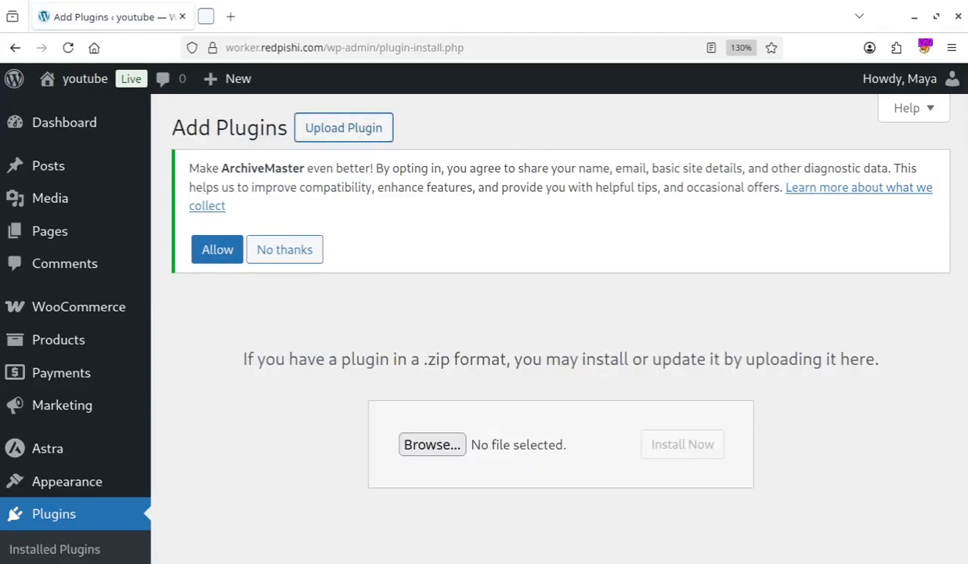
# Upload archive-master-pro-gdi.zip from the touch folder and install it as a plugin
pyautogui.hotkey('alt', 'Tab')
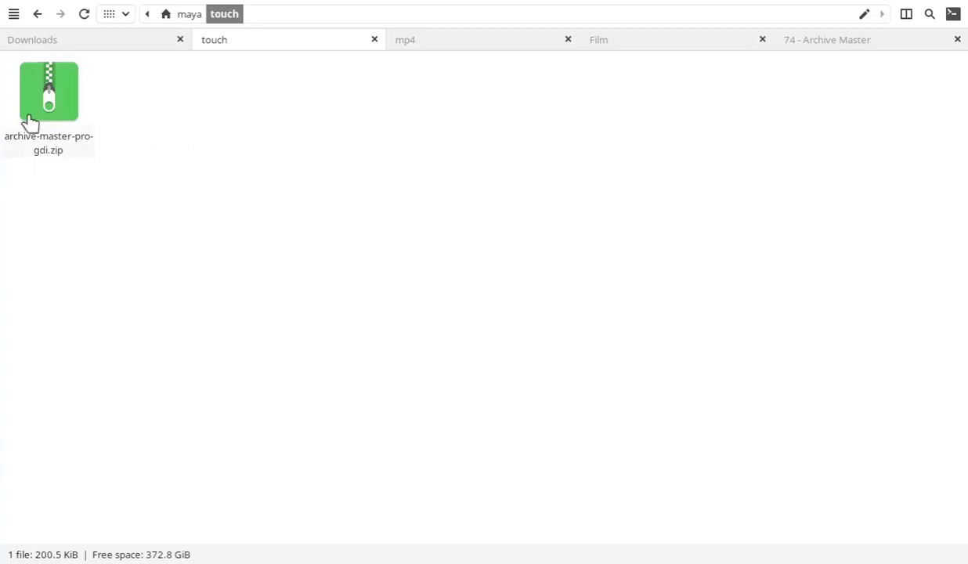
pyautogui.moveTo(35, 108); pyautogui.dragTo(456, 443)
pyautogui.hotkey('alt', 'Tab')
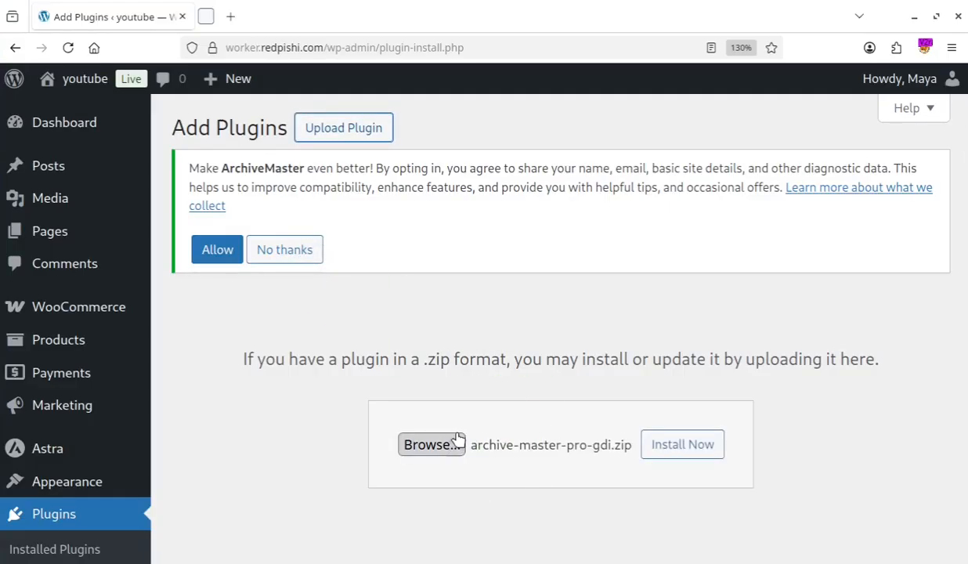
pyautogui.click(693, 453)
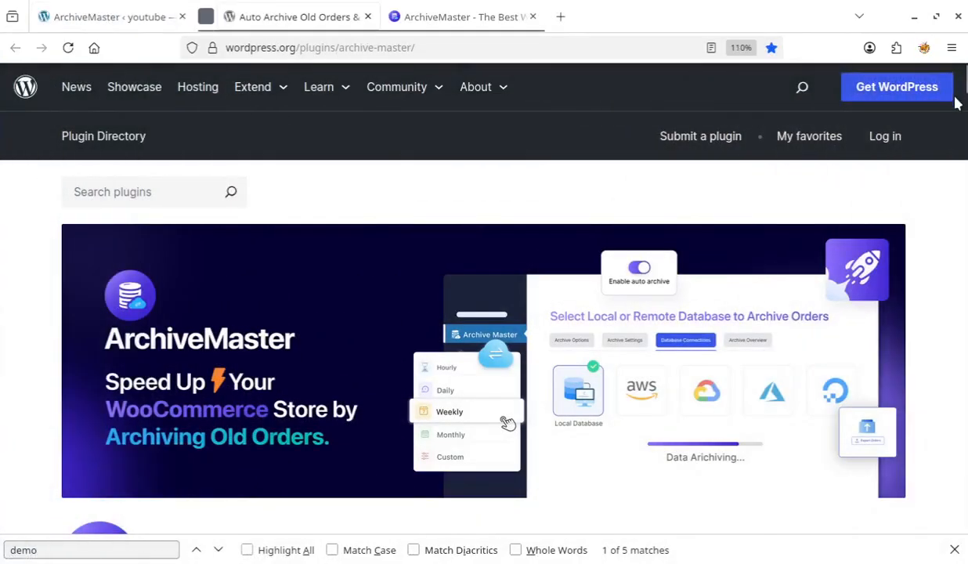
# Open the live demo from ArchiveMaster's WordPress.org page and choose ArchiveMaster in the WPPOOL demo portal
pyautogui.scroll(-5, 382, 229)
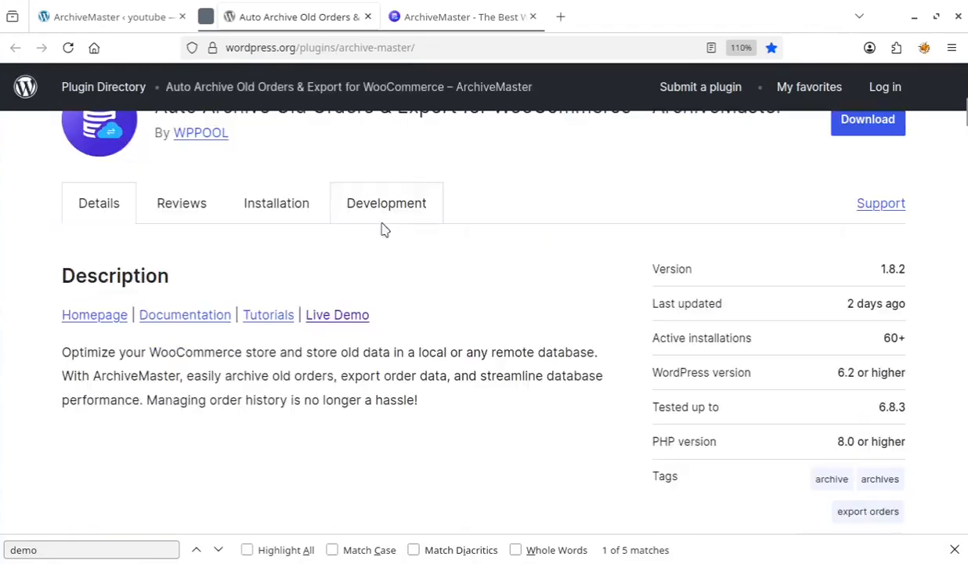
pyautogui.middleClick(338, 316)
pyautogui.click(428, 17)
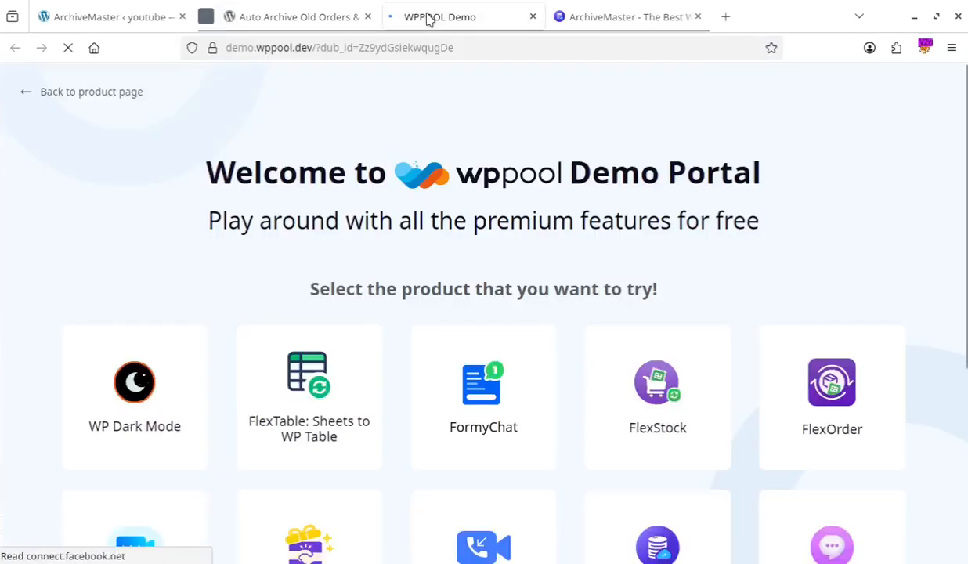
pyautogui.scroll(-3, 501, 222)
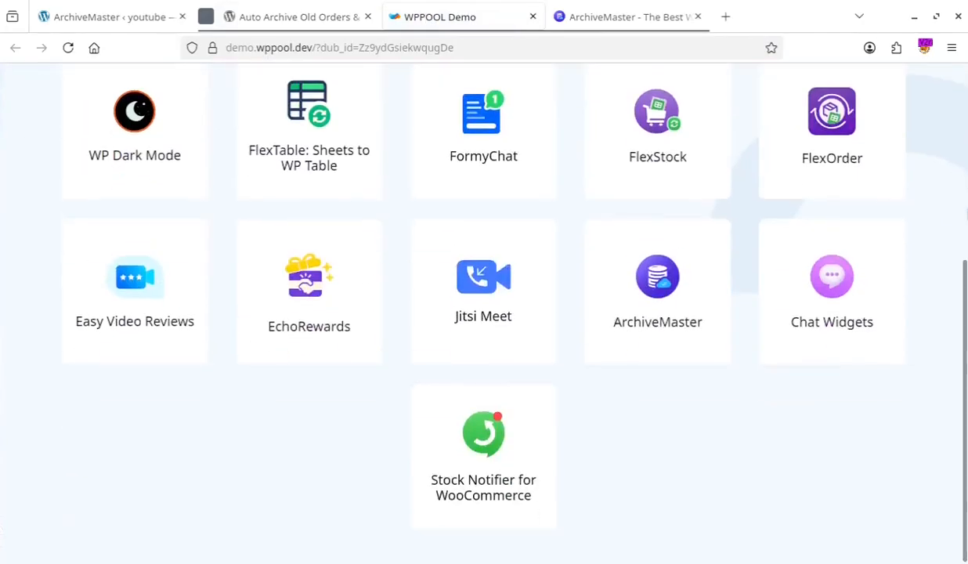
pyautogui.click(653, 284)
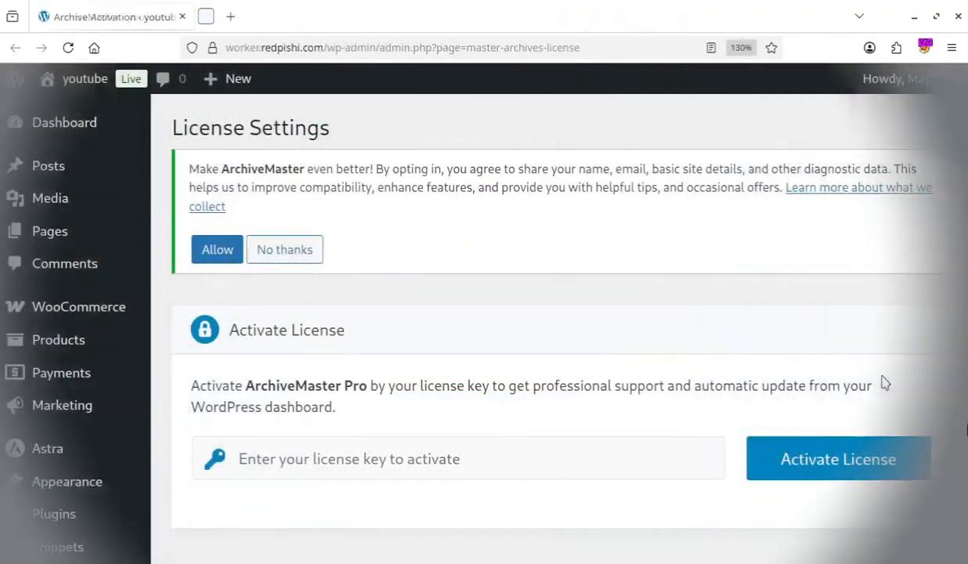
# Paste the license key for ArchiveMaster Pro and activate the license
pyautogui.scroll(-2, 882, 380)
pyautogui.click(339, 308)
pyautogui.rightClick(339, 305)
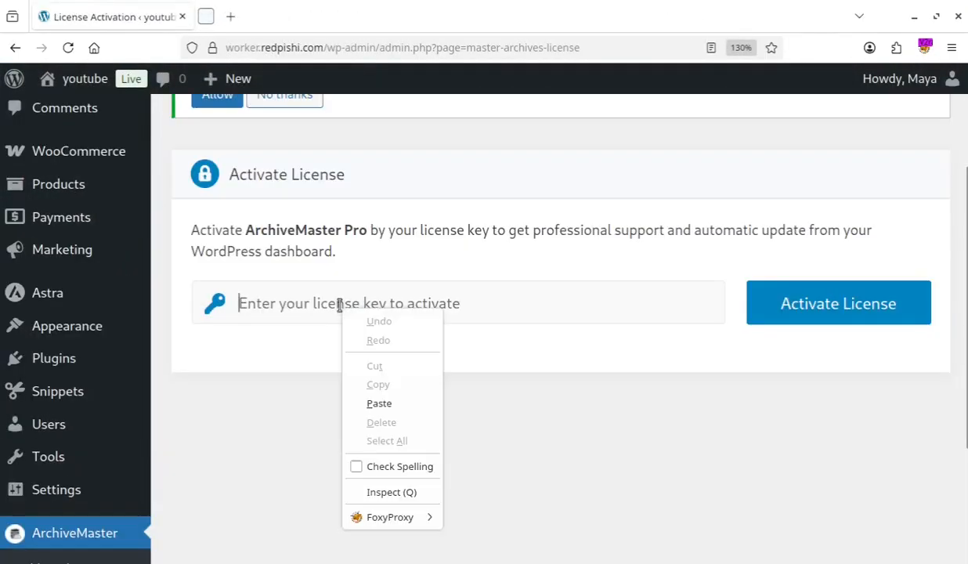
pyautogui.click(381, 403)
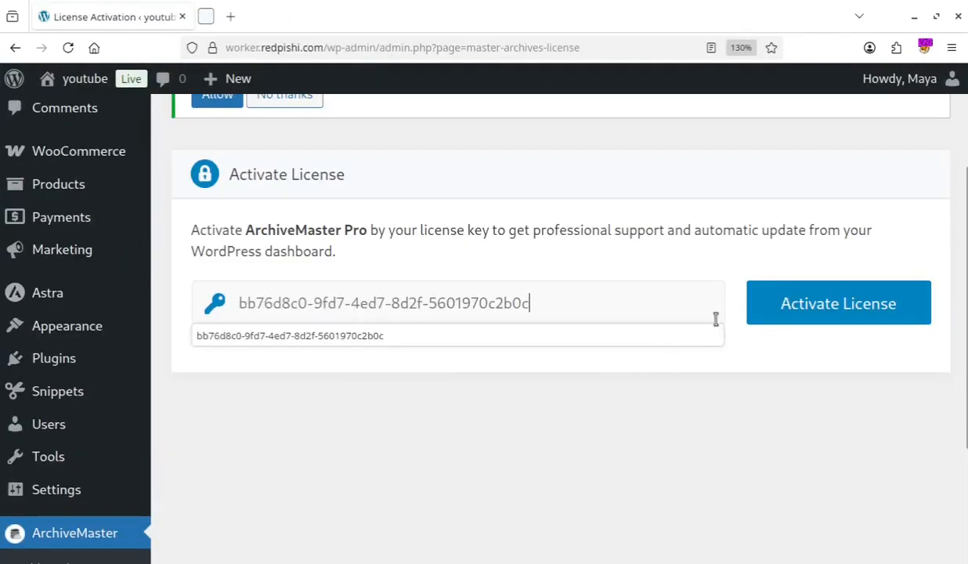
pyautogui.click(777, 308)
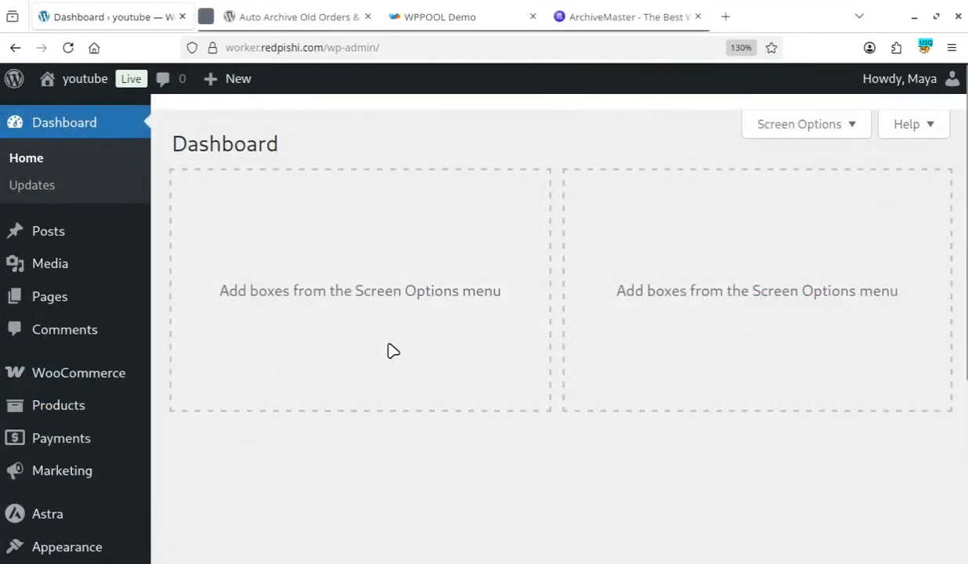
# Open the ArchiveMaster dashboard from the WordPress admin
pyautogui.scroll(-5, 395, 347)
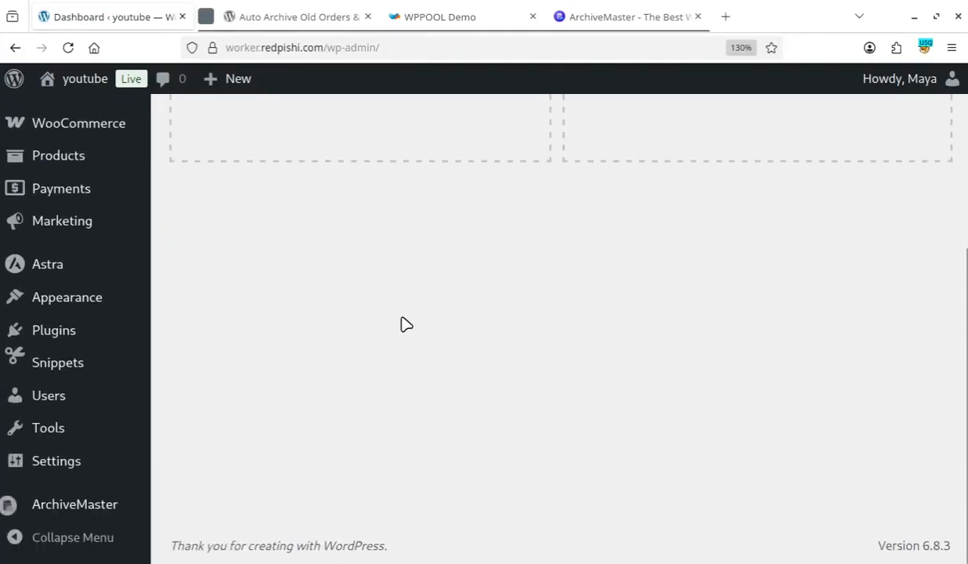
pyautogui.moveTo(94, 502)
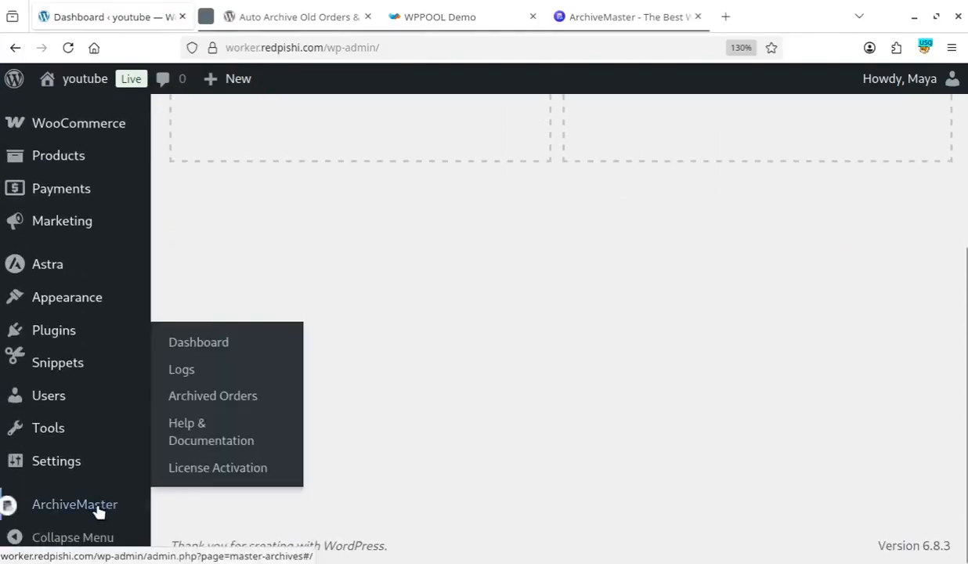
pyautogui.click(245, 342)
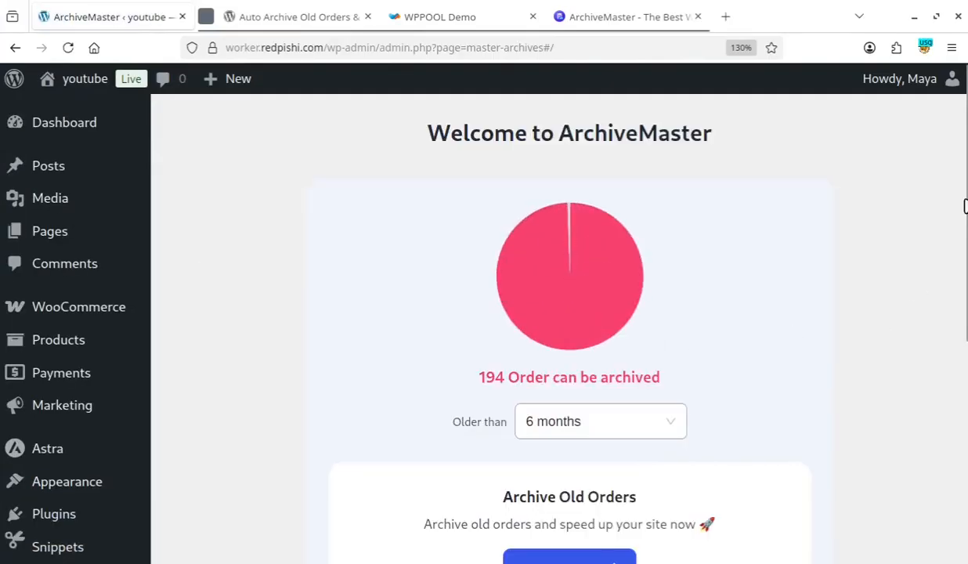
# Examine the available order age ranges on the ArchiveMaster dashboard without changing the selection
pyautogui.scroll(-1, 559, 314)
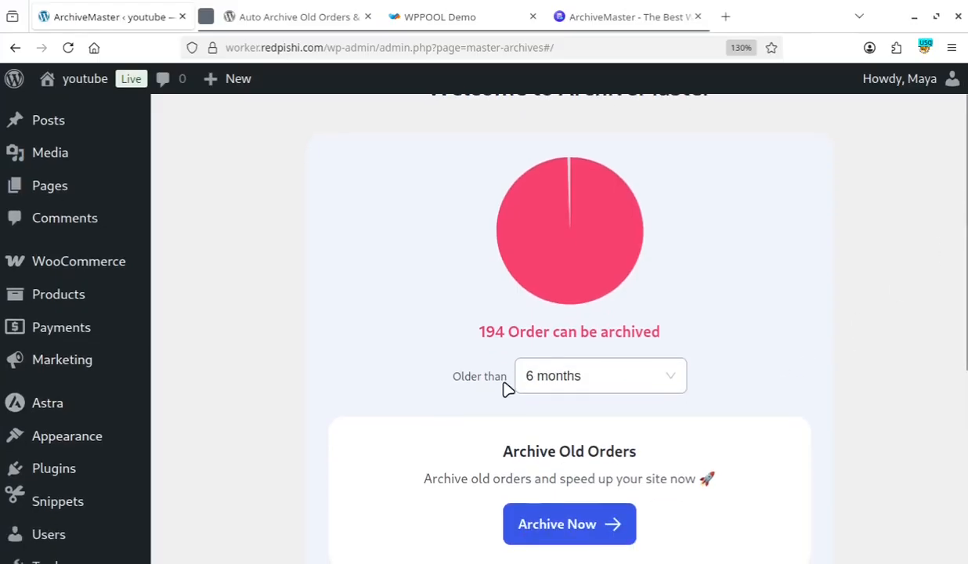
pyautogui.moveTo(458, 380); pyautogui.dragTo(491, 391)
pyautogui.click(480, 398)
pyautogui.click(655, 386)
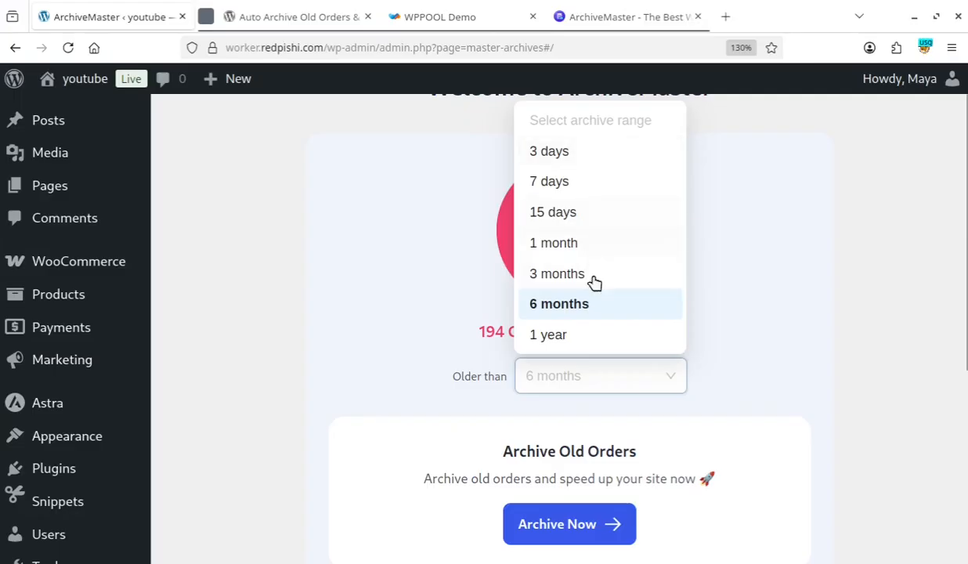
pyautogui.click(397, 343)
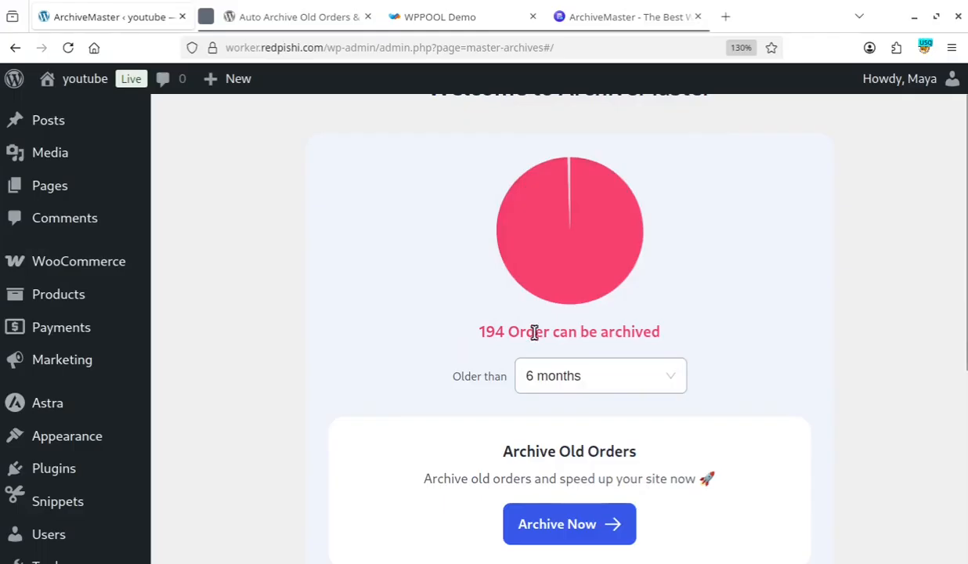
# Start the order archiving setup, review the WooCommerce order statuses to archive, and save the archive options
pyautogui.click(574, 526)
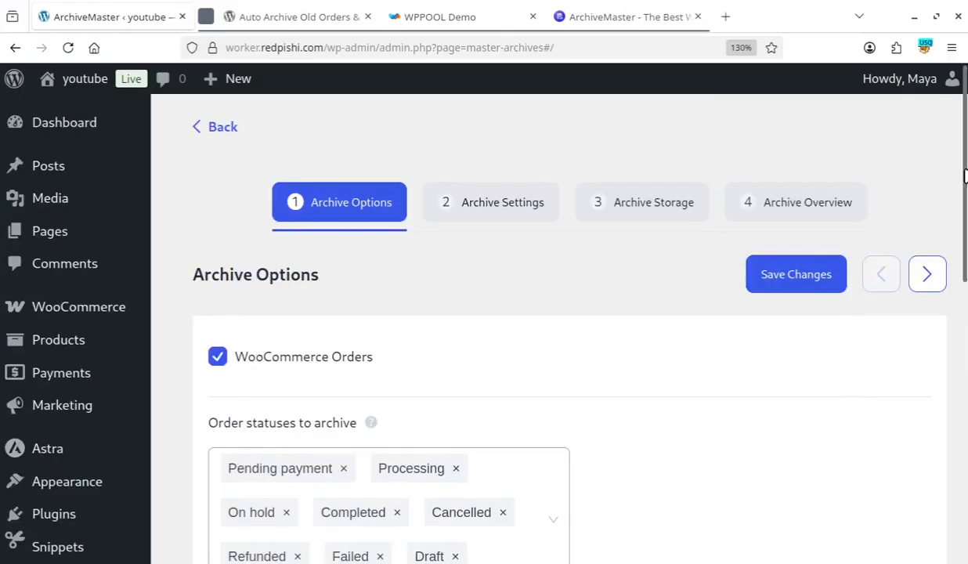
pyautogui.scroll(-2, 955, 227)
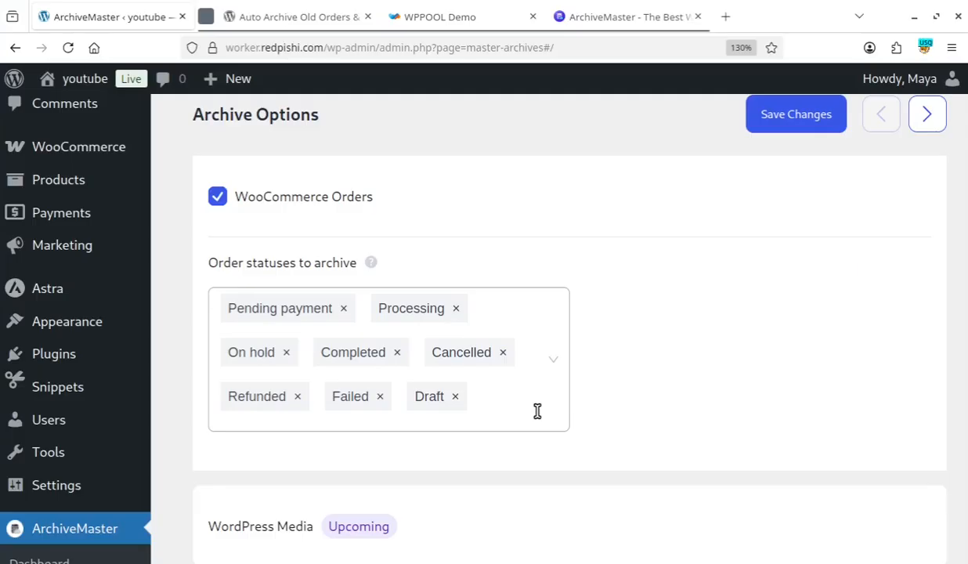
pyautogui.scroll(-5, 537, 412)
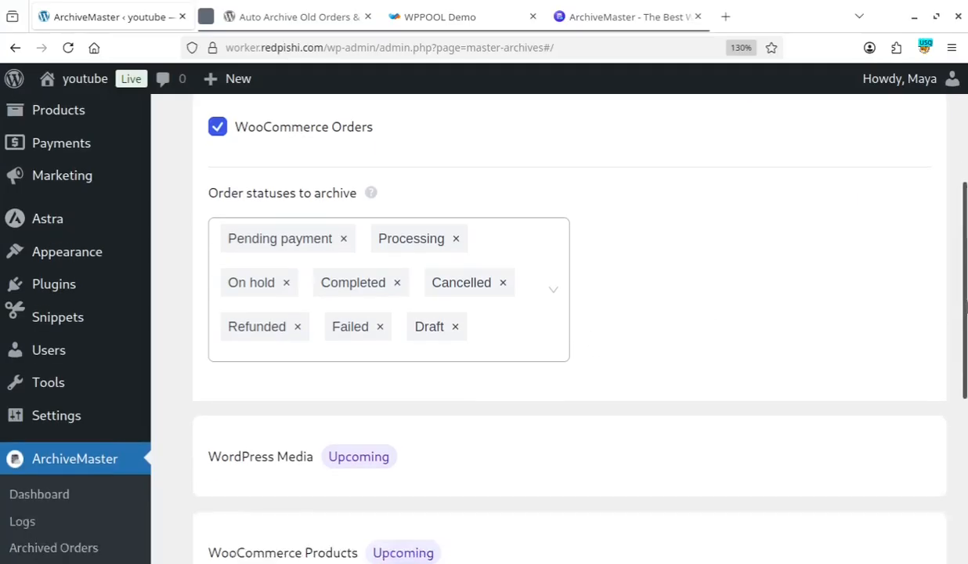
pyautogui.moveTo(966, 441)
pyautogui.mouseDown()
pyautogui.moveTo(966, 461)
pyautogui.moveTo(966, 440)
pyautogui.mouseUp()
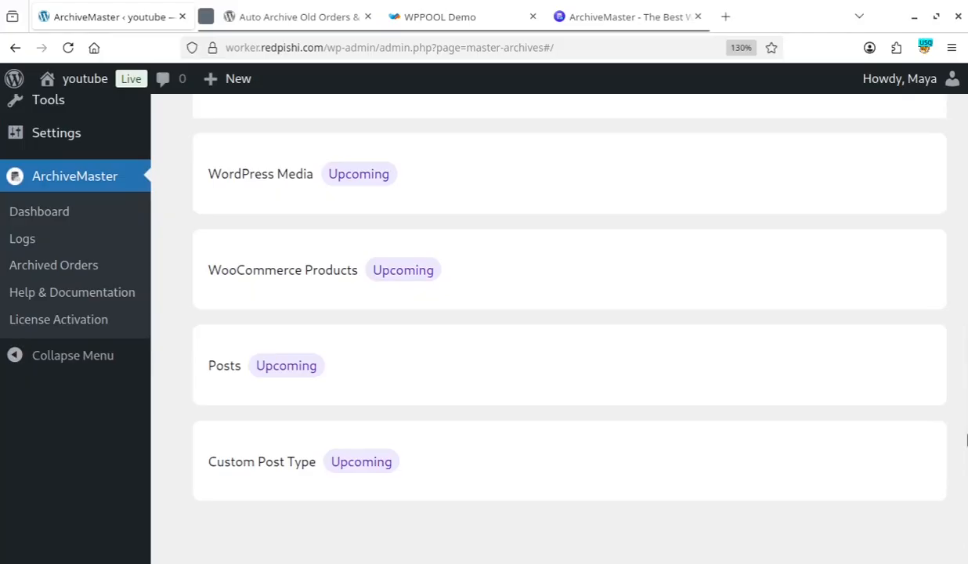
pyautogui.scroll(10, 966, 441)
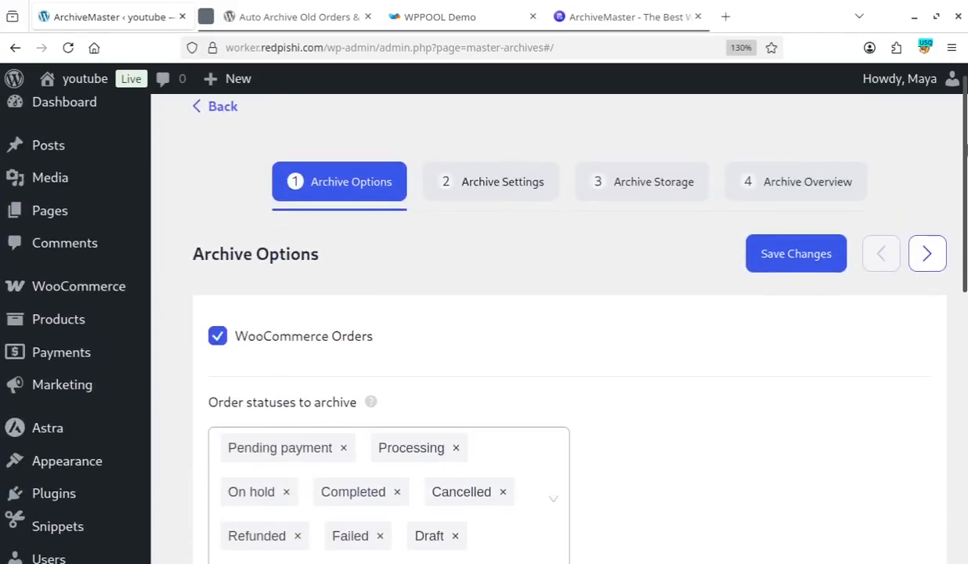
pyautogui.click(788, 254)
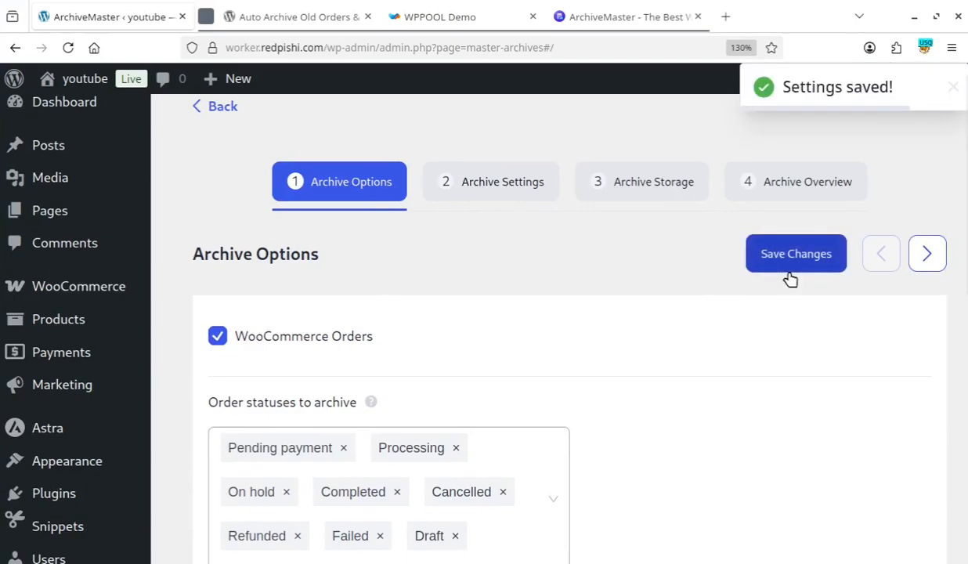
# Continue to Archive Settings and set the archive range to 6 months
pyautogui.click(926, 255)
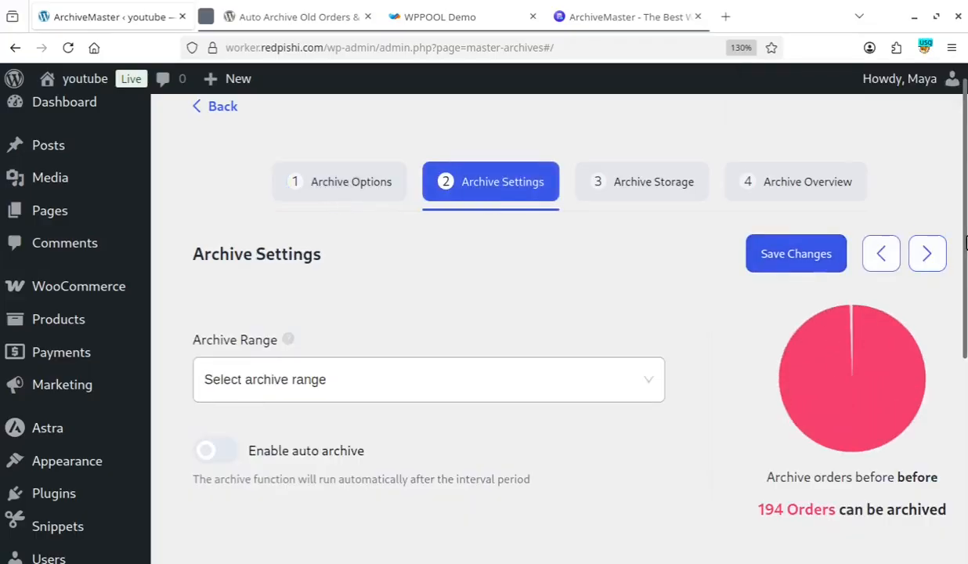
pyautogui.click(356, 372)
pyautogui.click(255, 292)
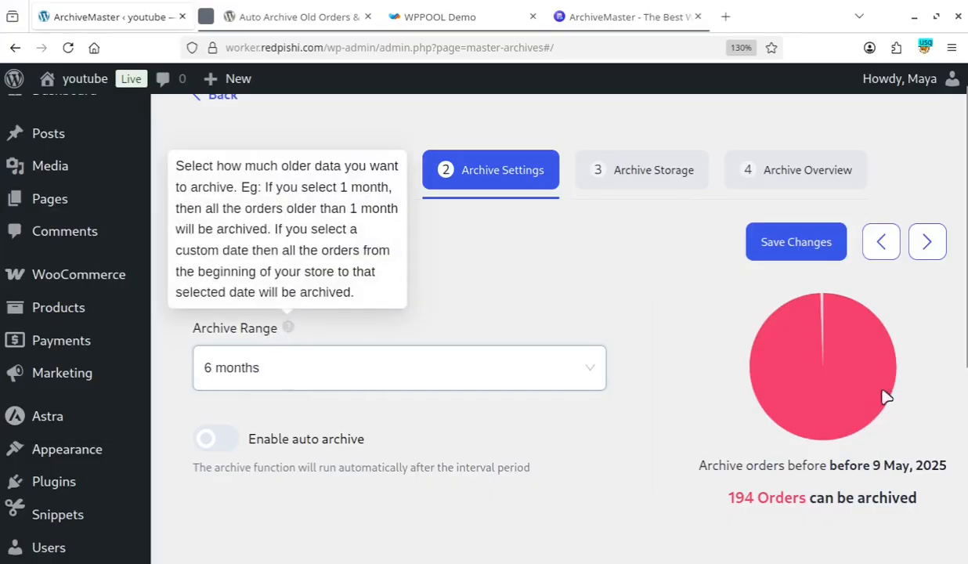
# Enable auto archive with an interval of 1 month, then save the settings and continue to Archive Storage
pyautogui.moveTo(965, 278); pyautogui.dragTo(965, 317)
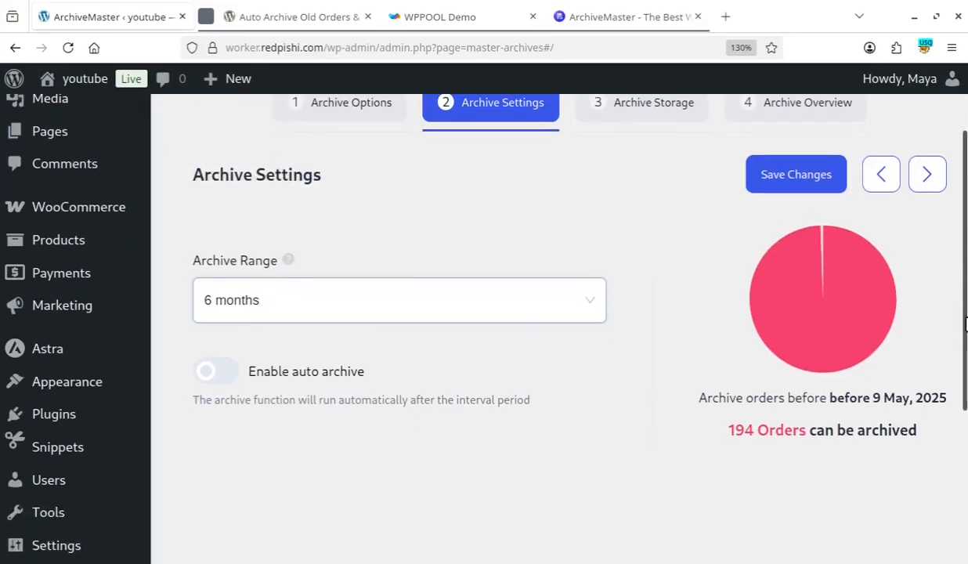
pyautogui.click(207, 371)
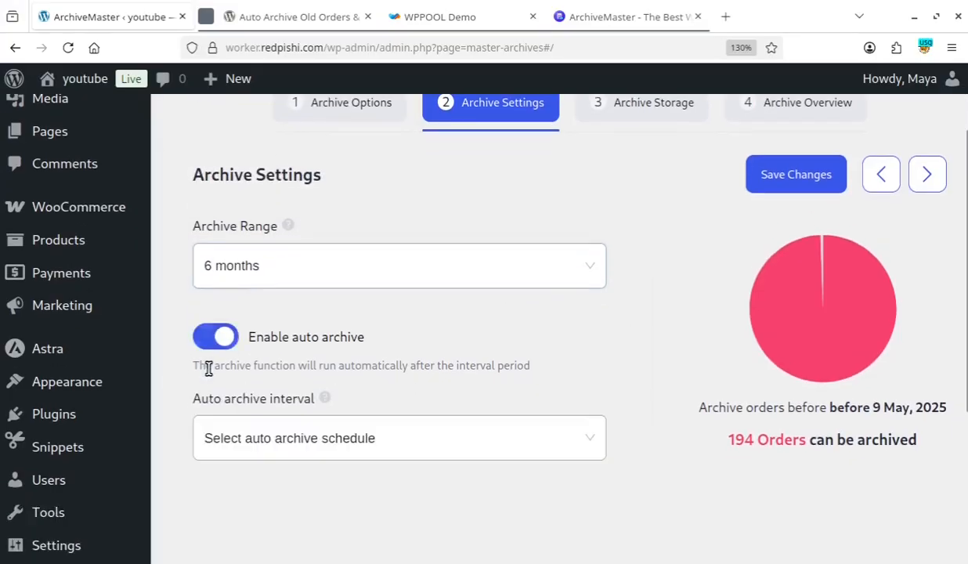
pyautogui.click(432, 448)
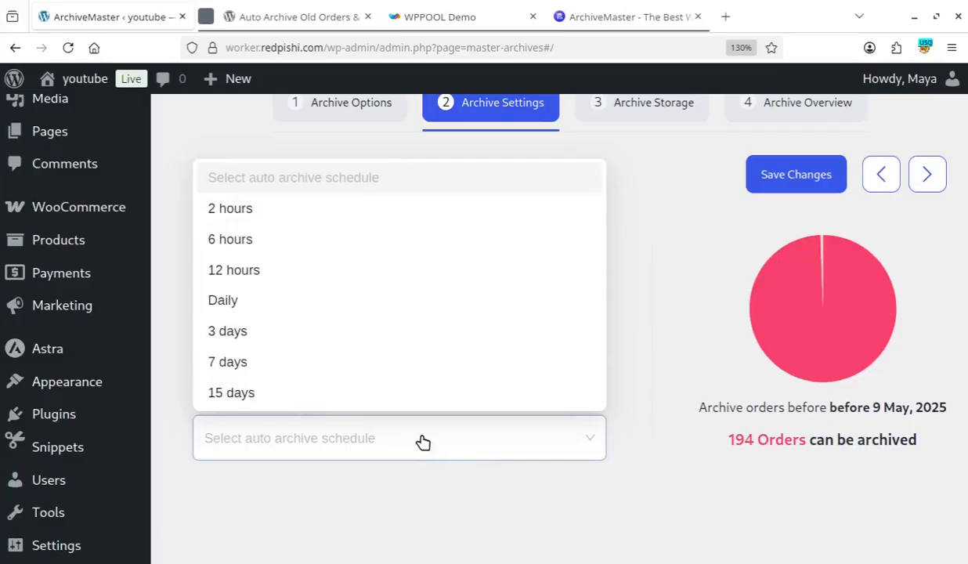
pyautogui.scroll(-2, 383, 333)
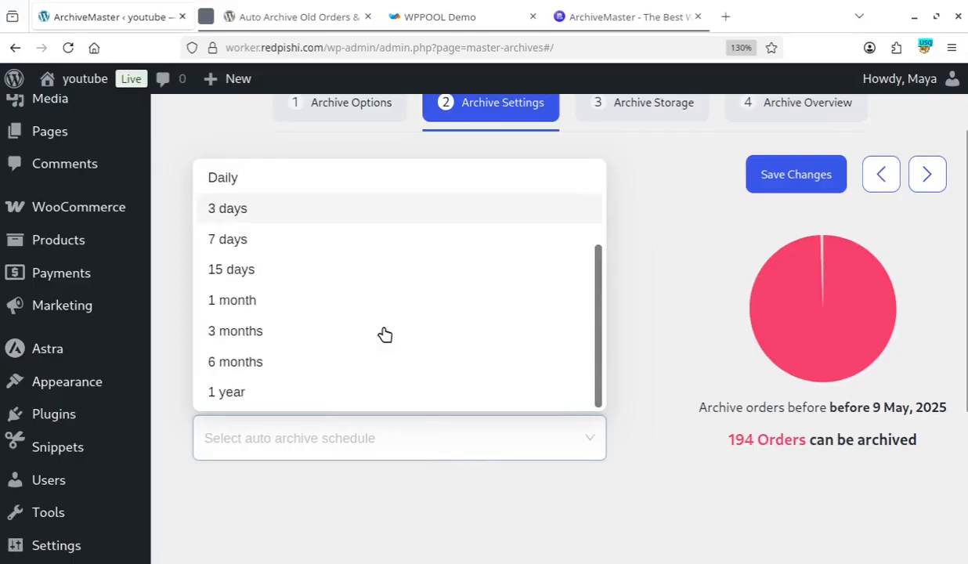
pyautogui.click(307, 307)
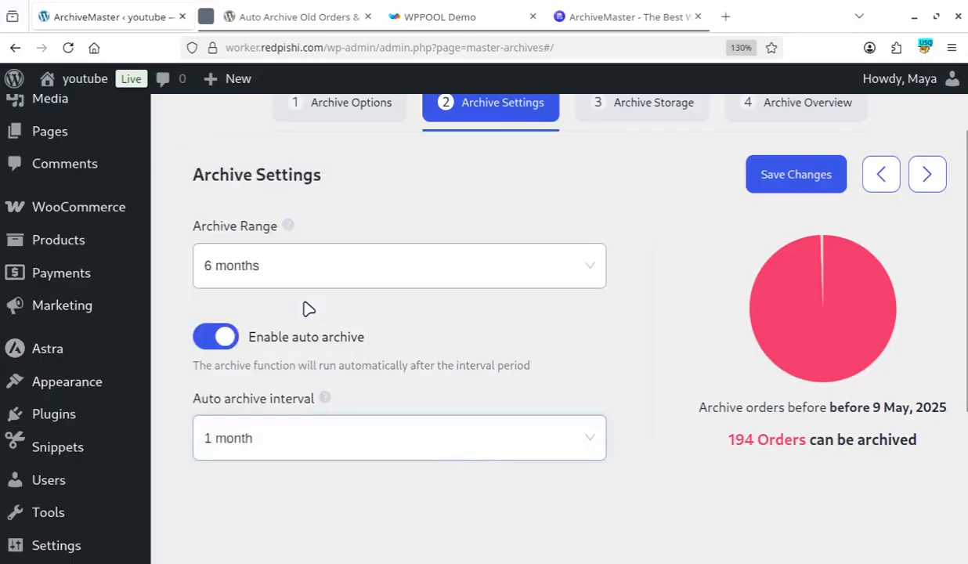
pyautogui.click(790, 178)
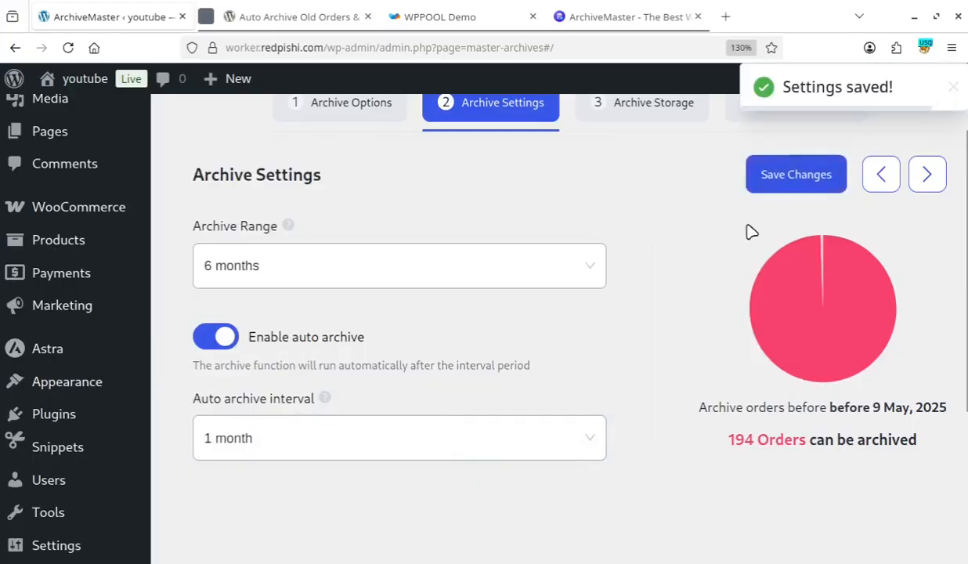
pyautogui.scroll(2, 931, 275)
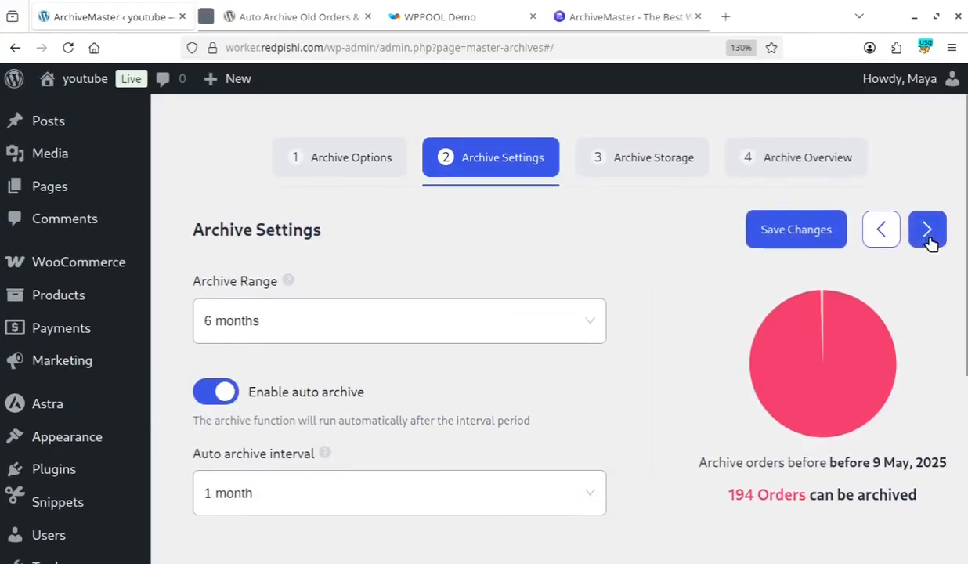
pyautogui.click(929, 231)
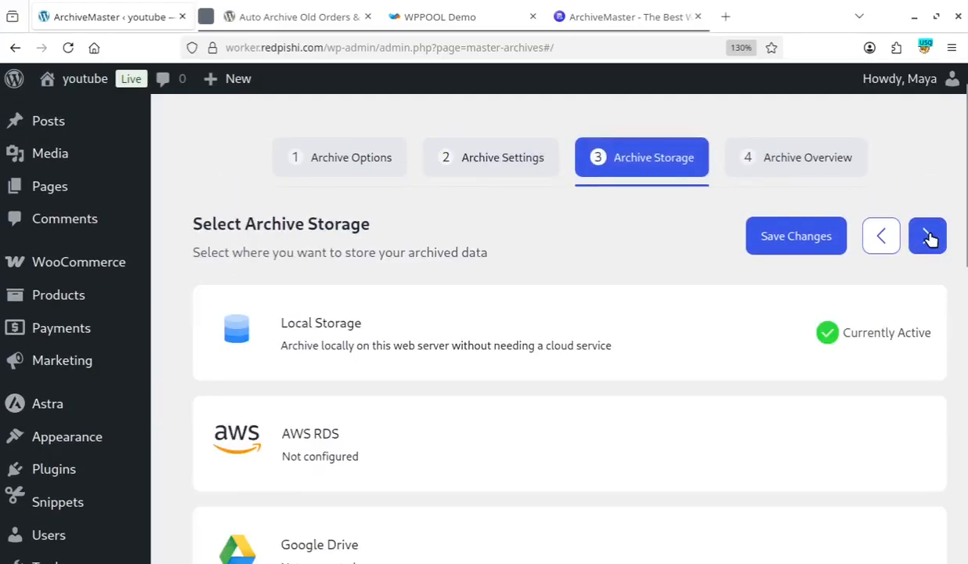
# Review the archive storage options, save with Local Storage as the archive destination, and continue to Archive Overview
pyautogui.scroll(1, 923, 180)
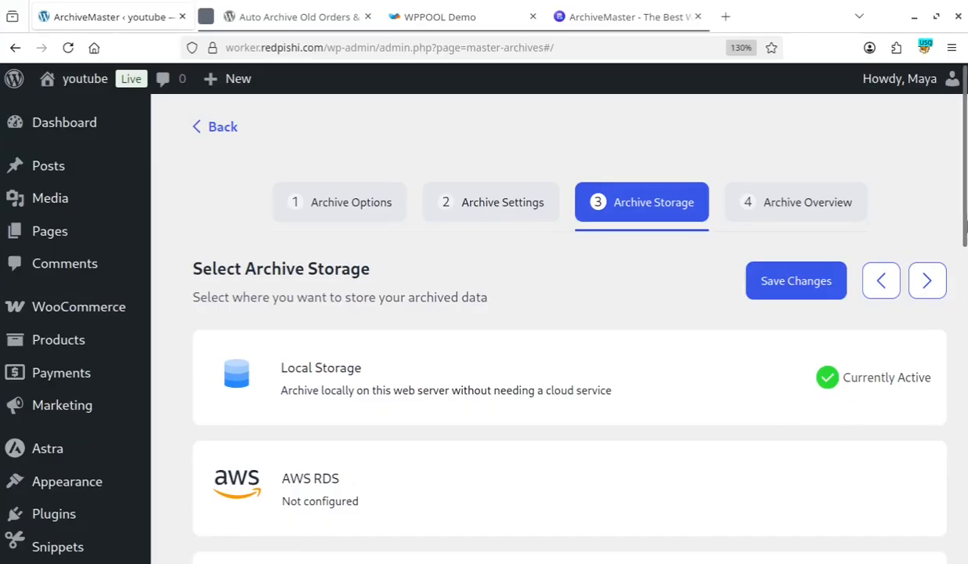
pyautogui.scroll(-3, 965, 278)
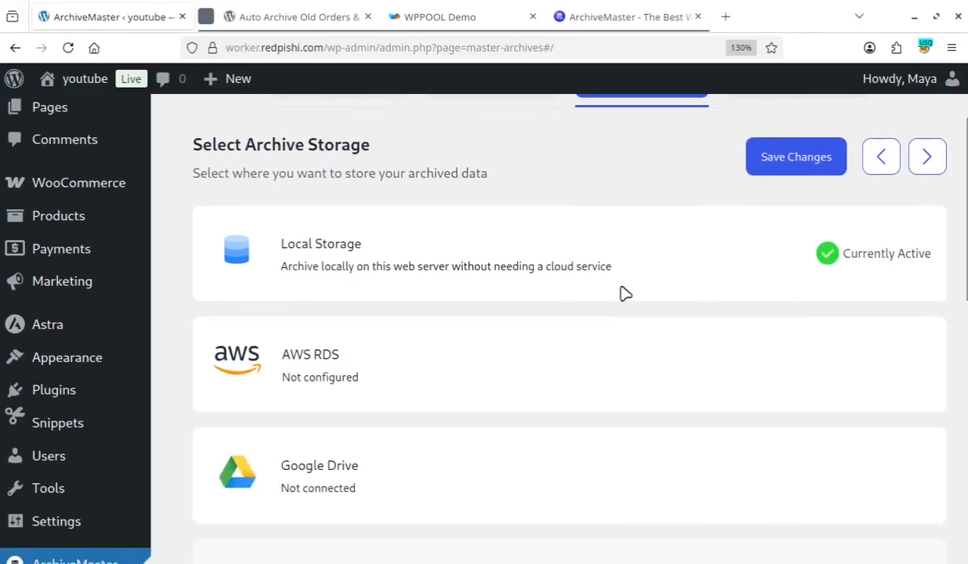
pyautogui.moveTo(879, 367)
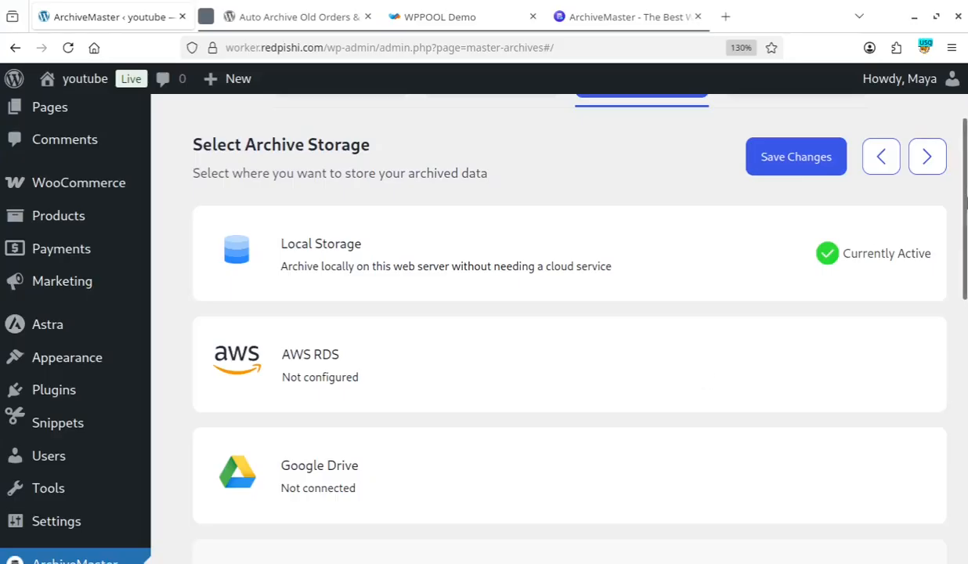
pyautogui.scroll(-2, 661, 387)
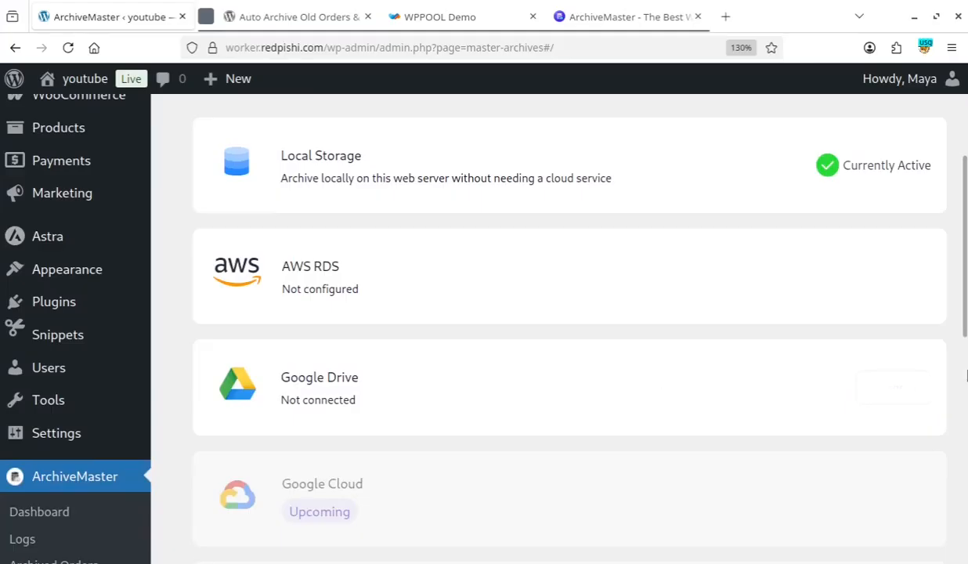
pyautogui.scroll(5, 781, 290)
pyautogui.click(781, 288)
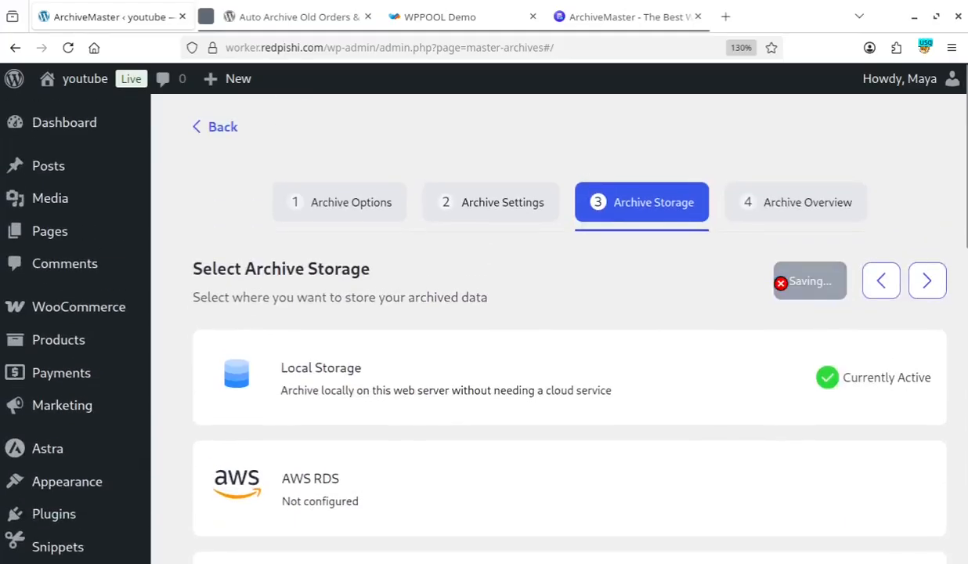
pyautogui.click(930, 281)
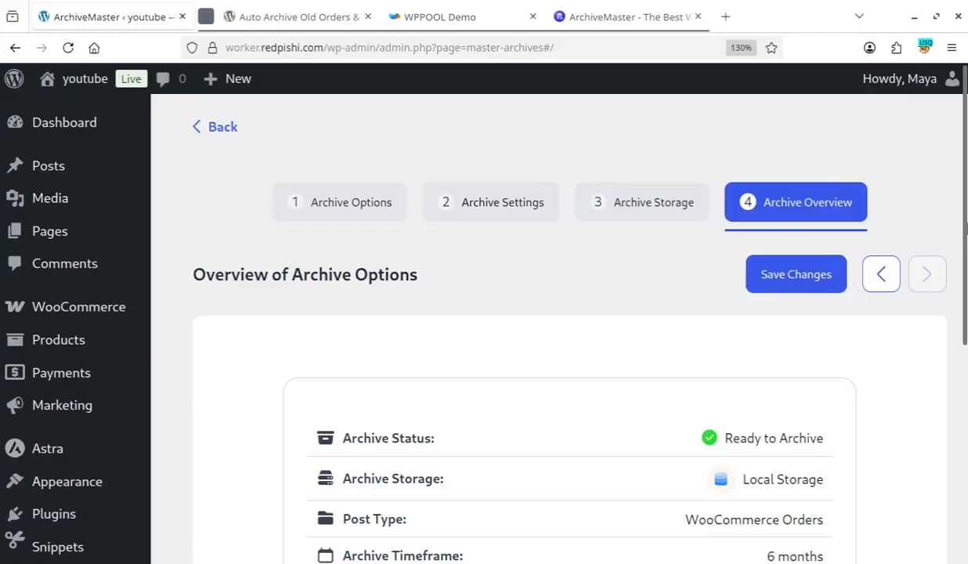
# Review the archive overview and start archiving the WooCommerce orders to Local Storage
pyautogui.scroll(-5, 956, 357)
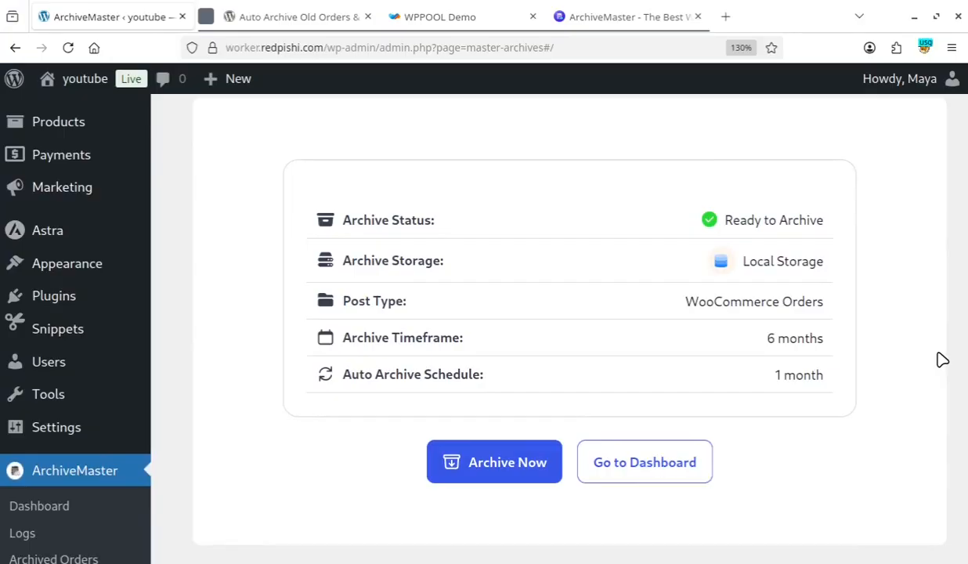
pyautogui.click(483, 481)
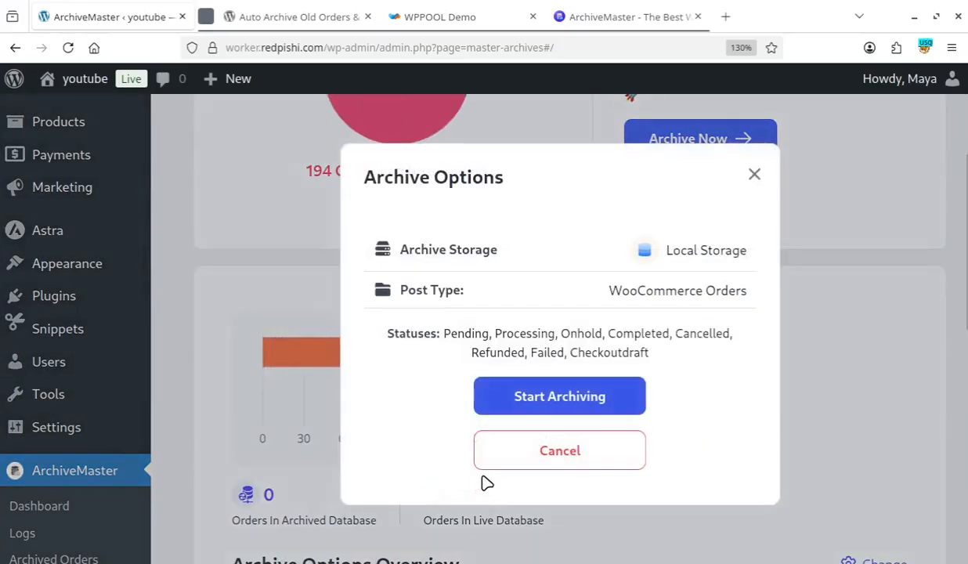
pyautogui.click(530, 397)
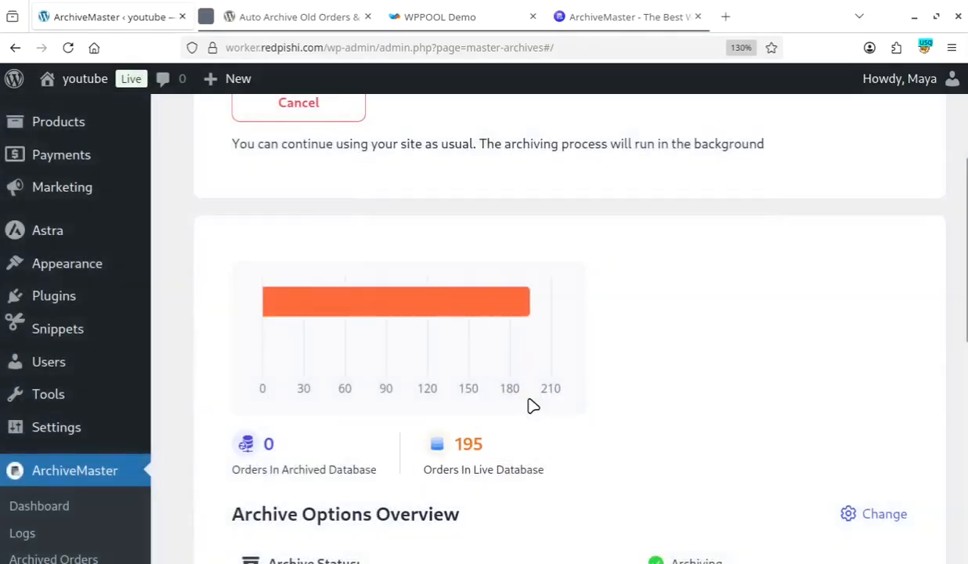
# Examine the ArchiveMaster dashboard for the archiving status and the order counts in the archived and live databases
pyautogui.scroll(1, 529, 404)
pyautogui.scroll(3, 548, 313)
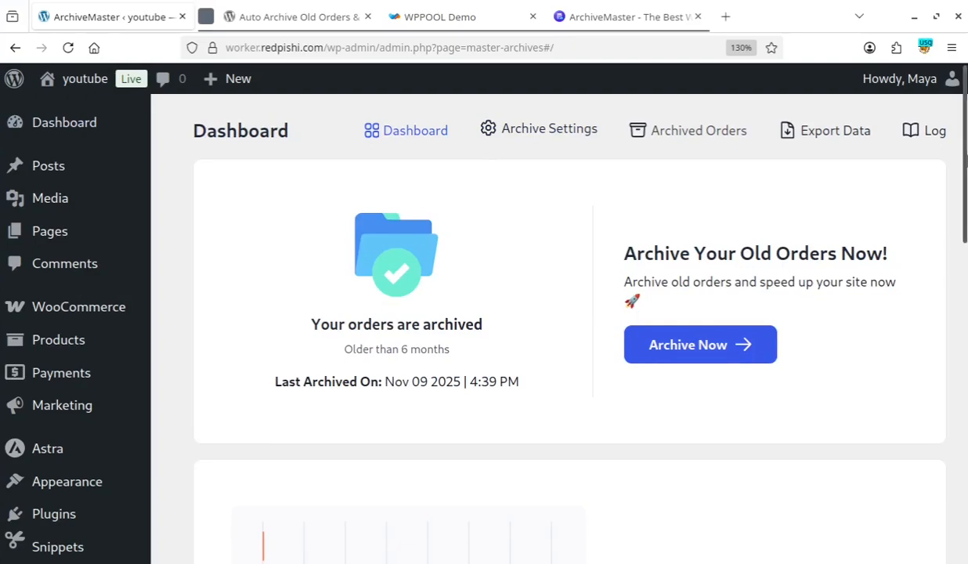
pyautogui.moveTo(964, 161); pyautogui.dragTo(953, 327)
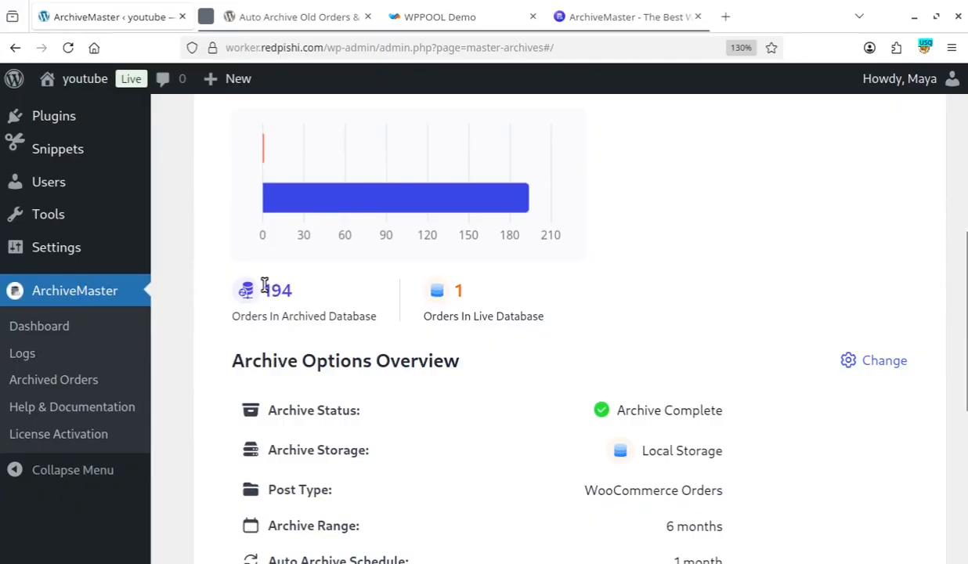
pyautogui.moveTo(265, 287); pyautogui.dragTo(301, 292)
pyautogui.moveTo(240, 317); pyautogui.dragTo(321, 316)
pyautogui.click(345, 291)
pyautogui.scroll(-1, 965, 229)
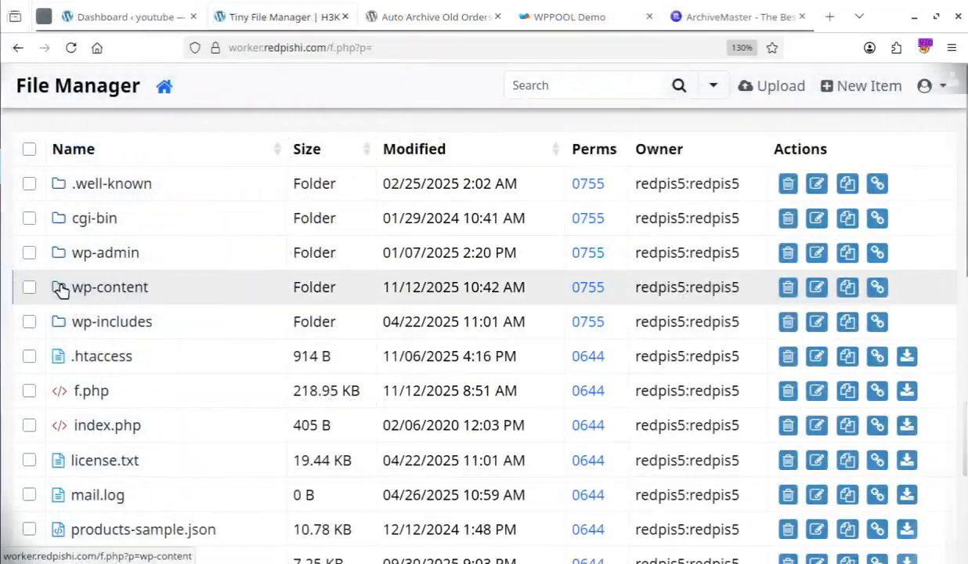
# In Tiny File Manager, open wp-content/archive-master-db and inspect the archive database file's full name through its rename prompt
pyautogui.click(62, 288)
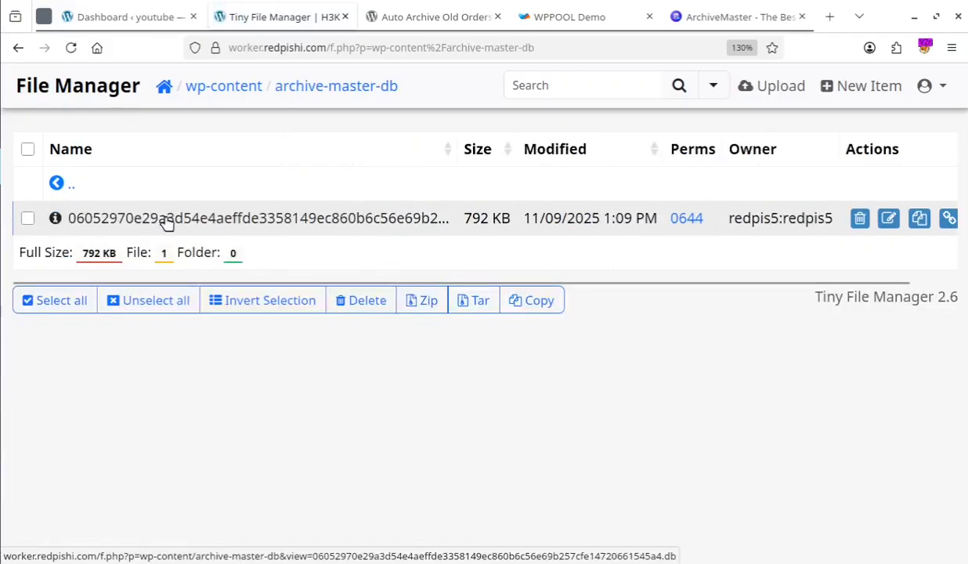
pyautogui.click(27, 218)
pyautogui.click(887, 219)
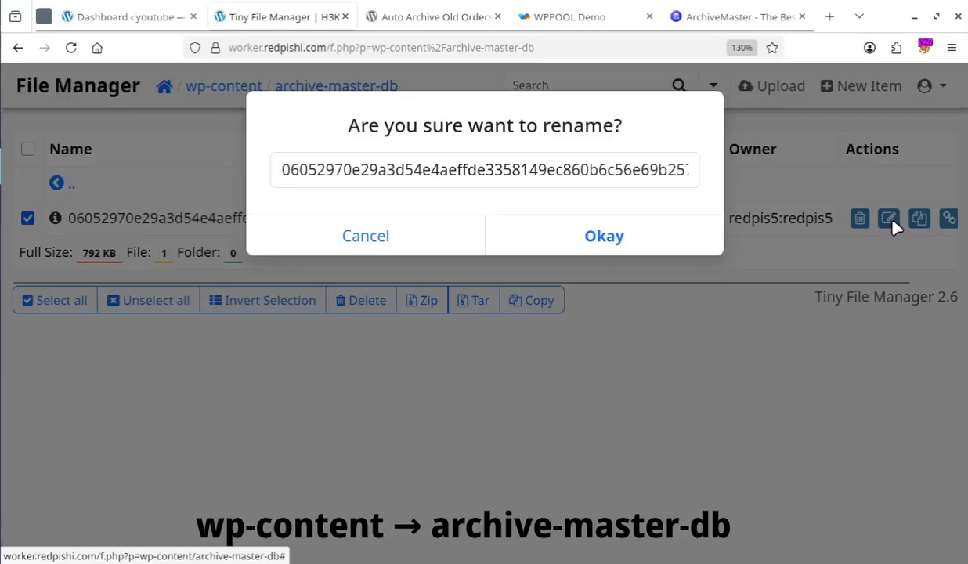
pyautogui.moveTo(594, 171); pyautogui.dragTo(276, 170)
pyautogui.moveTo(276, 170); pyautogui.dragTo(690, 170)
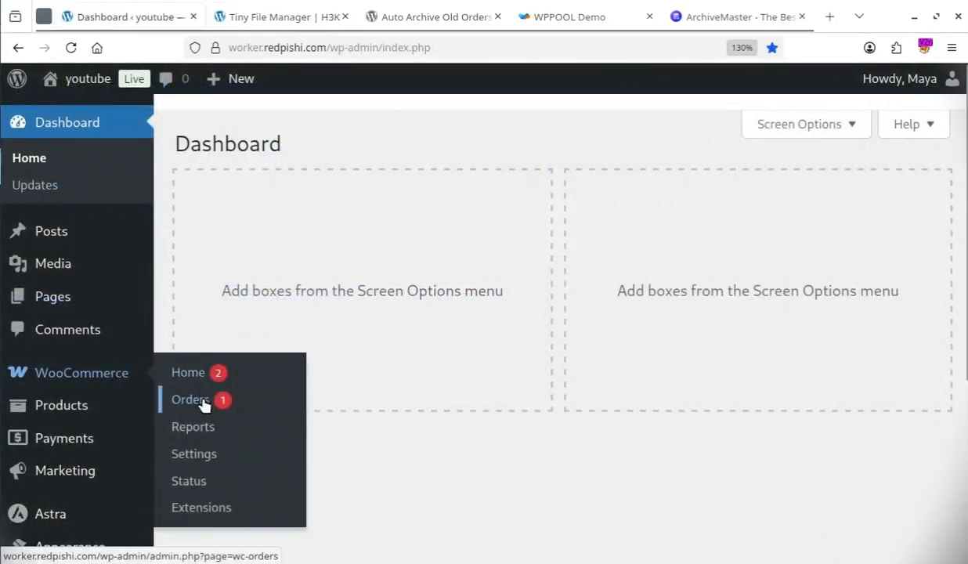
# Check the WooCommerce orders list in WordPress, and open the Archived Orders list in ArchiveMaster
pyautogui.click(200, 401)
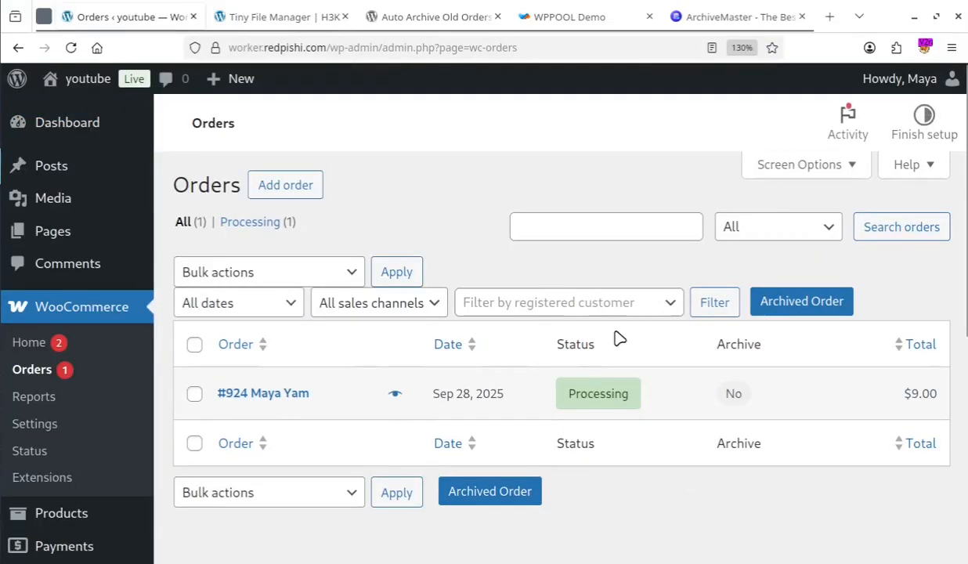
pyautogui.scroll(-5, 264, 341)
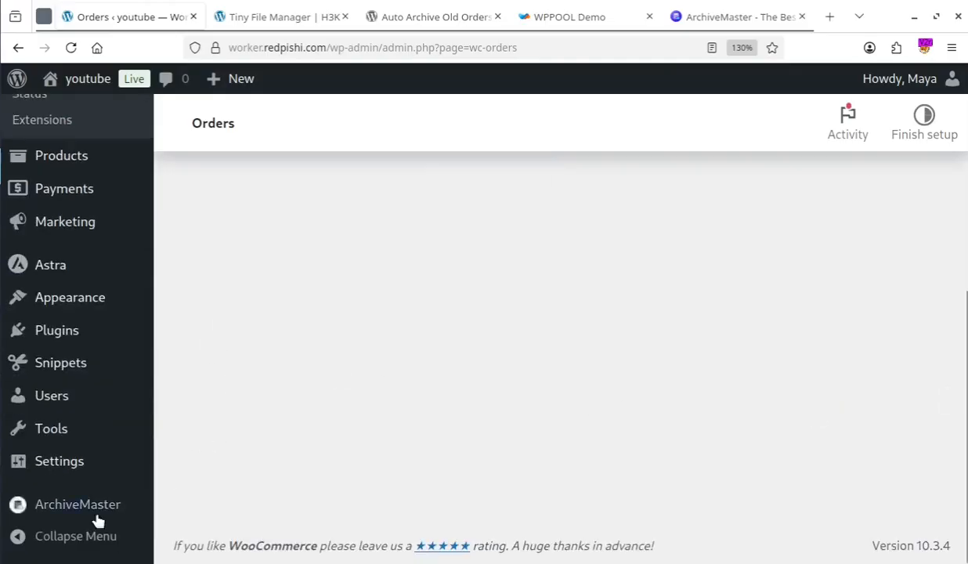
pyautogui.moveTo(66, 510)
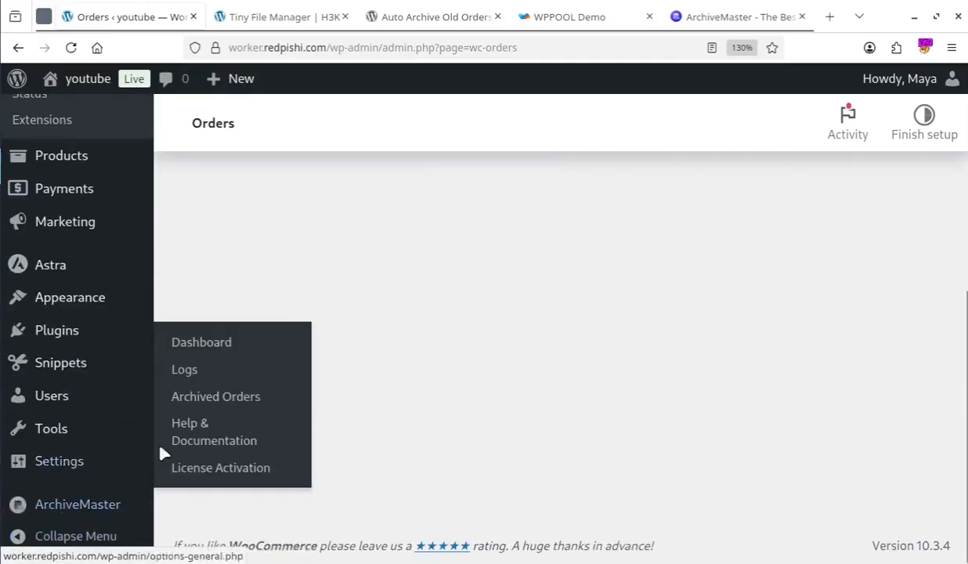
pyautogui.click(202, 342)
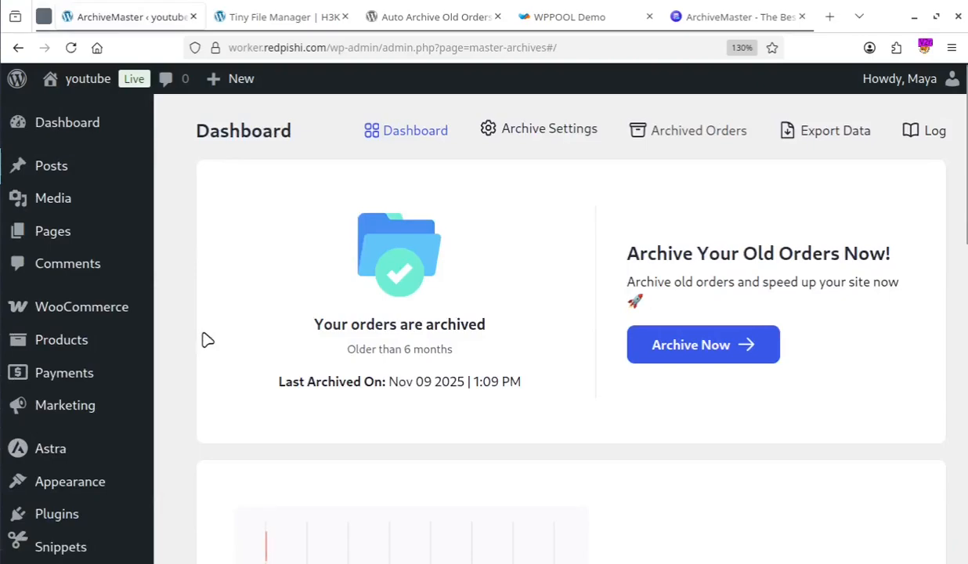
pyautogui.click(645, 142)
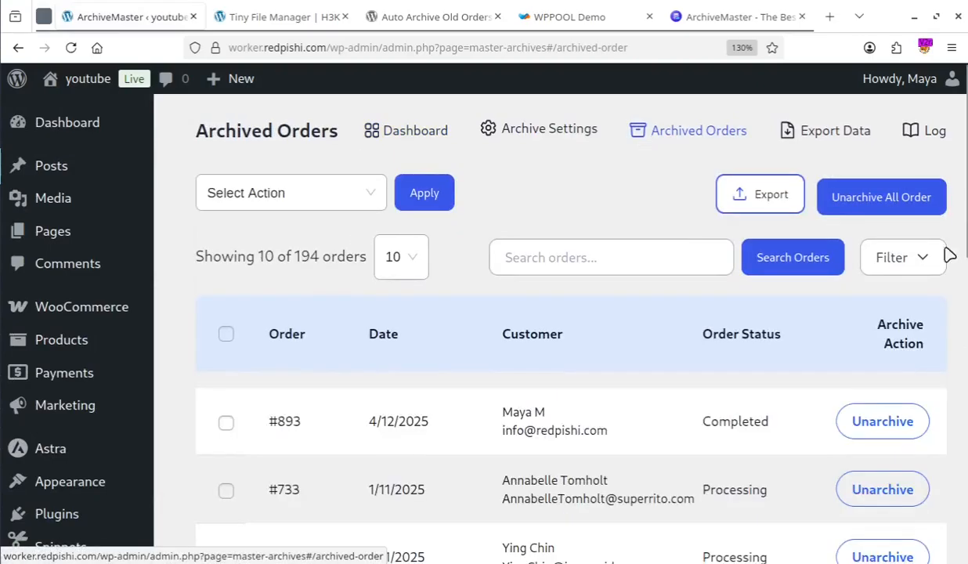
# Browse the first page of archived orders and move on to page 2 of the list
pyautogui.scroll(-2, 932, 297)
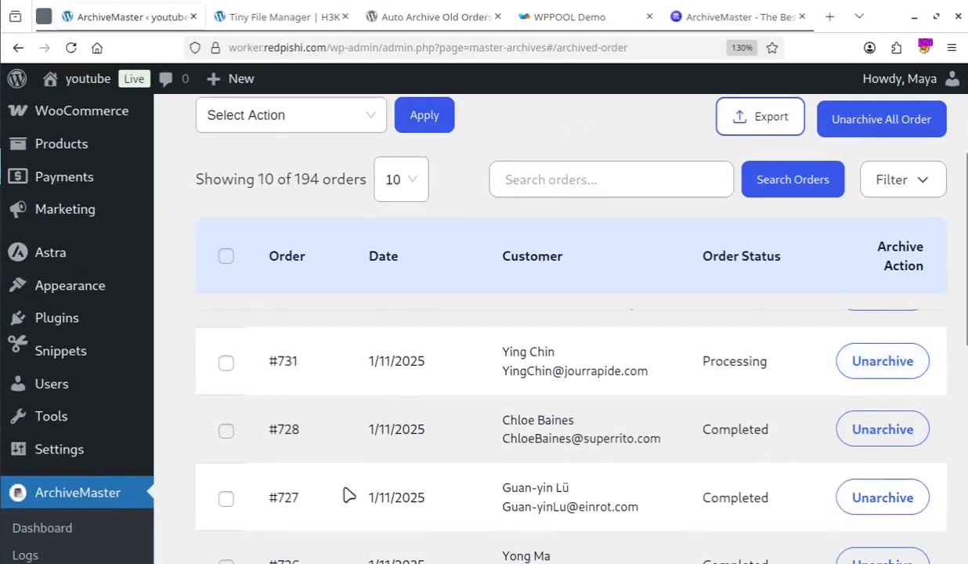
pyautogui.scroll(-10, 681, 490)
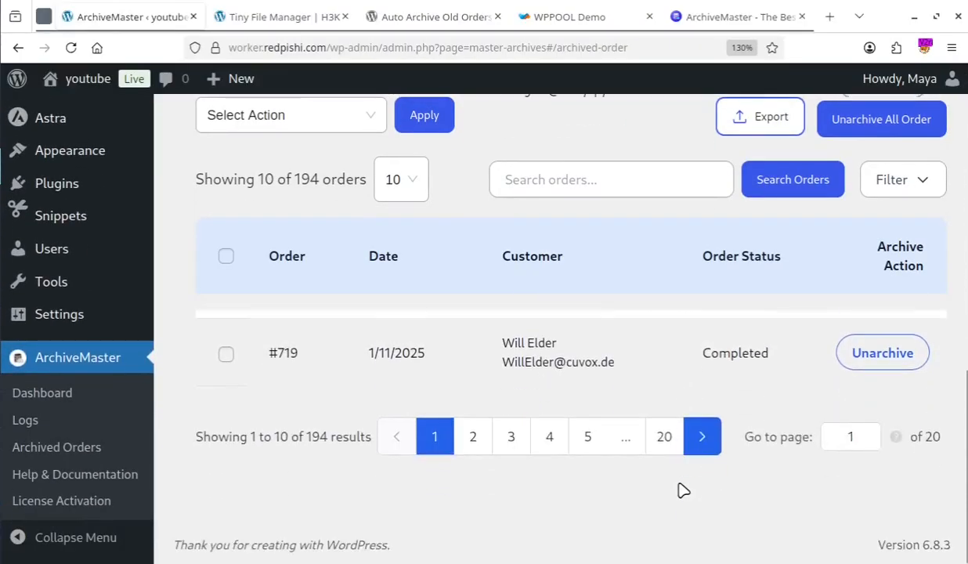
pyautogui.click(475, 443)
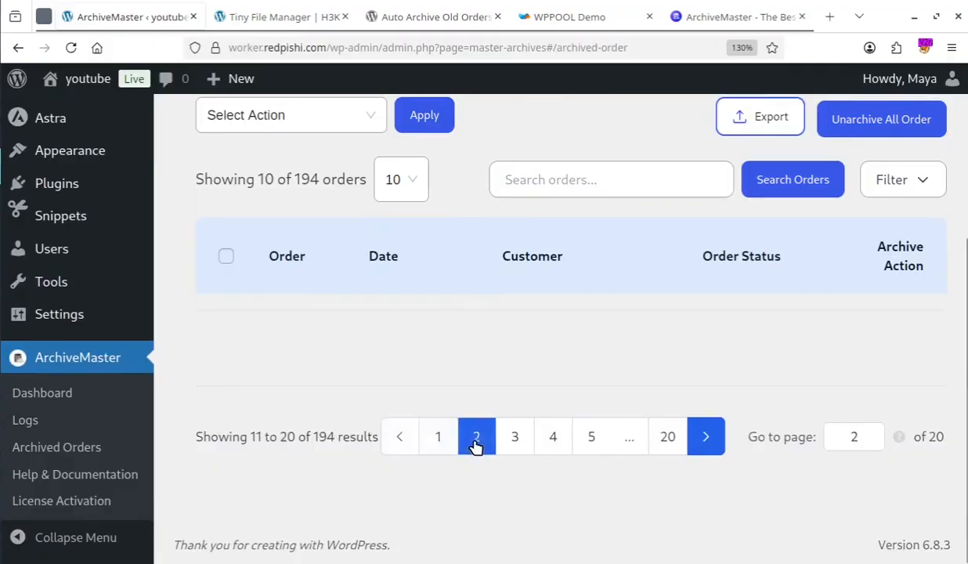
pyautogui.scroll(-5, 607, 460)
pyautogui.scroll(10, 606, 461)
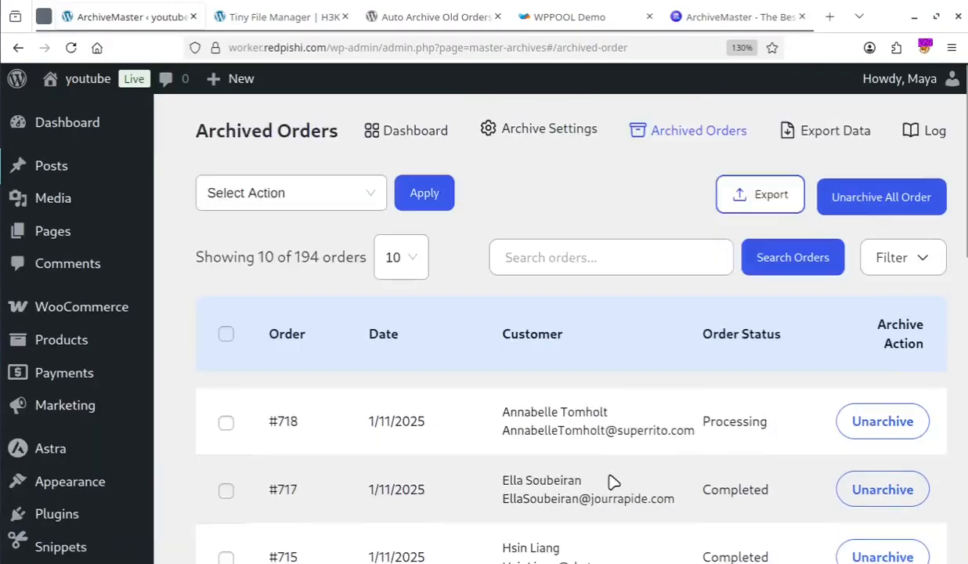
# Search the archived orders by the customer's name
pyautogui.click(585, 257)
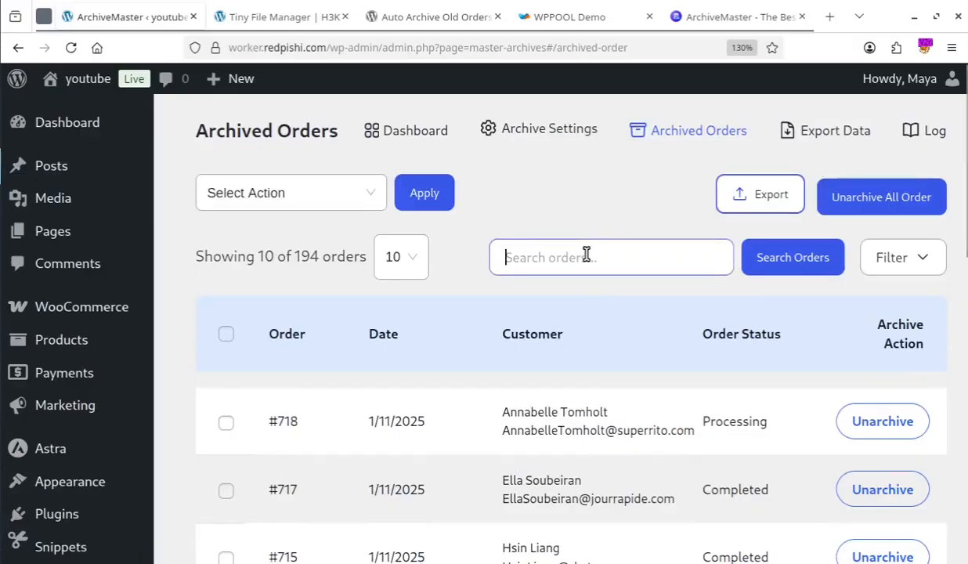
pyautogui.write('Kia')
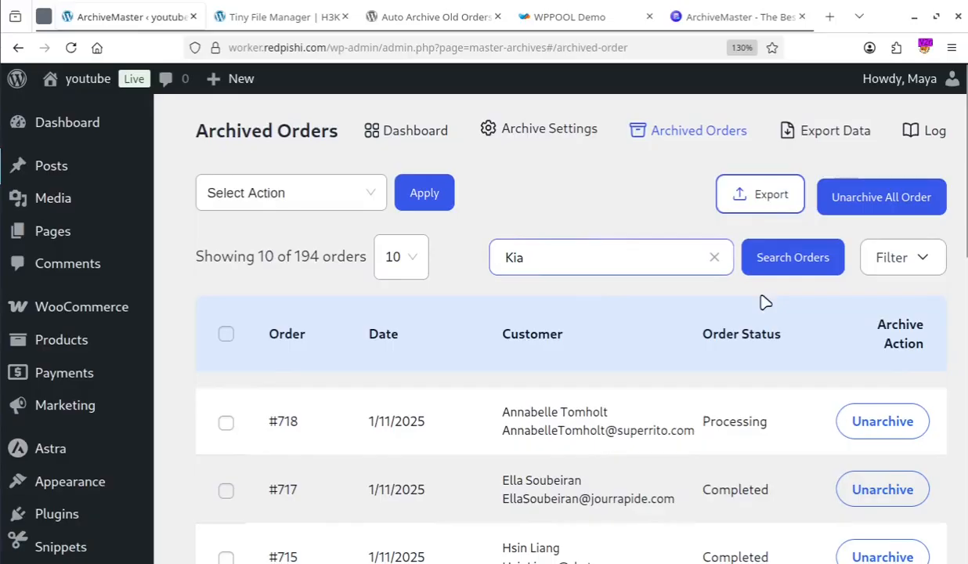
pyautogui.click(791, 263)
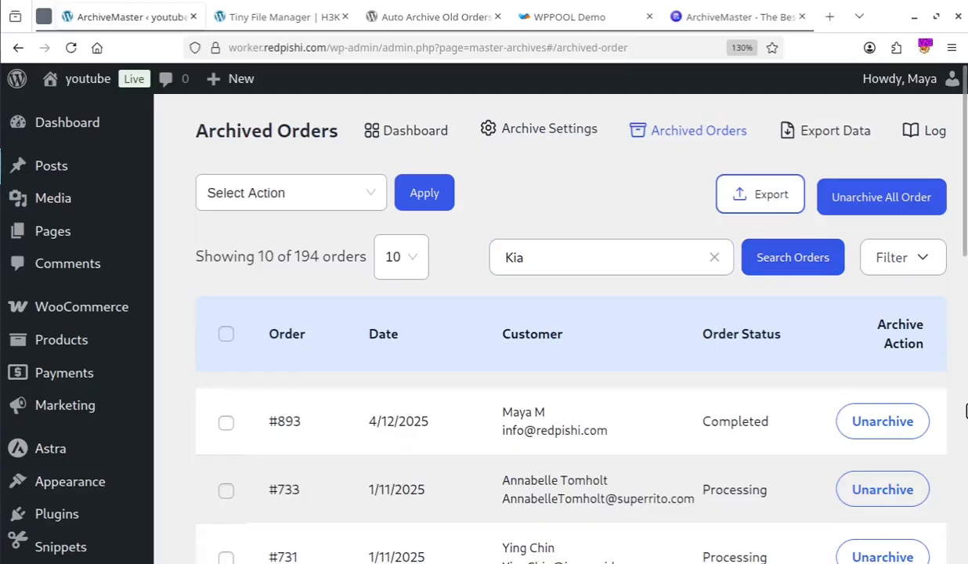
# Find the searched customer's completed order dated 1/11/2025 in the archived list and unarchive it
pyautogui.scroll(-3, 964, 411)
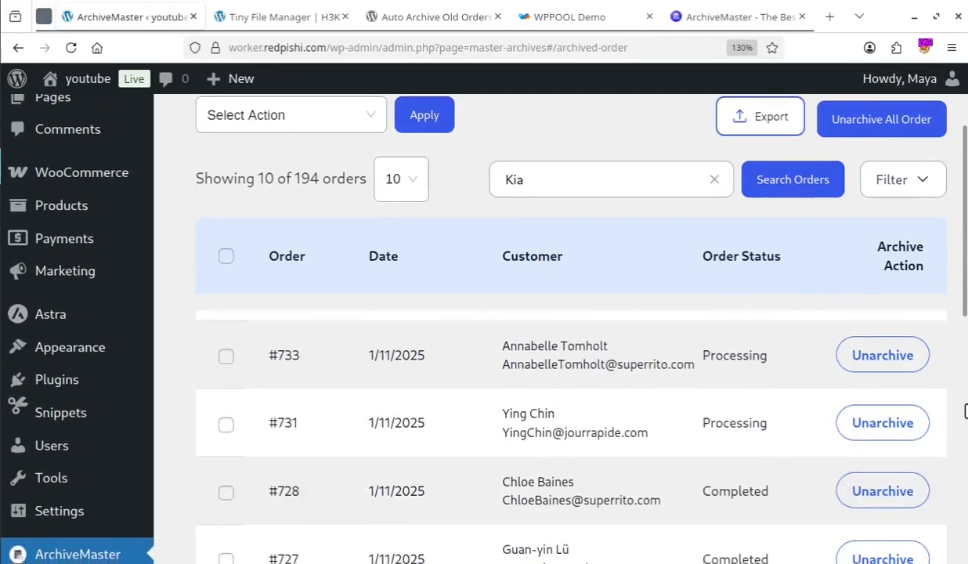
pyautogui.scroll(-4, 964, 411)
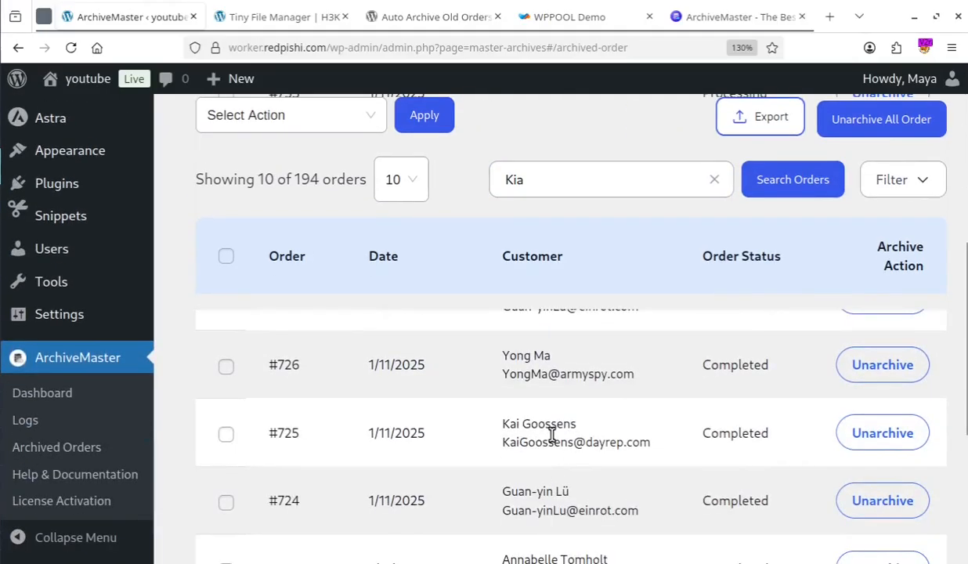
pyautogui.click(225, 436)
pyautogui.click(877, 444)
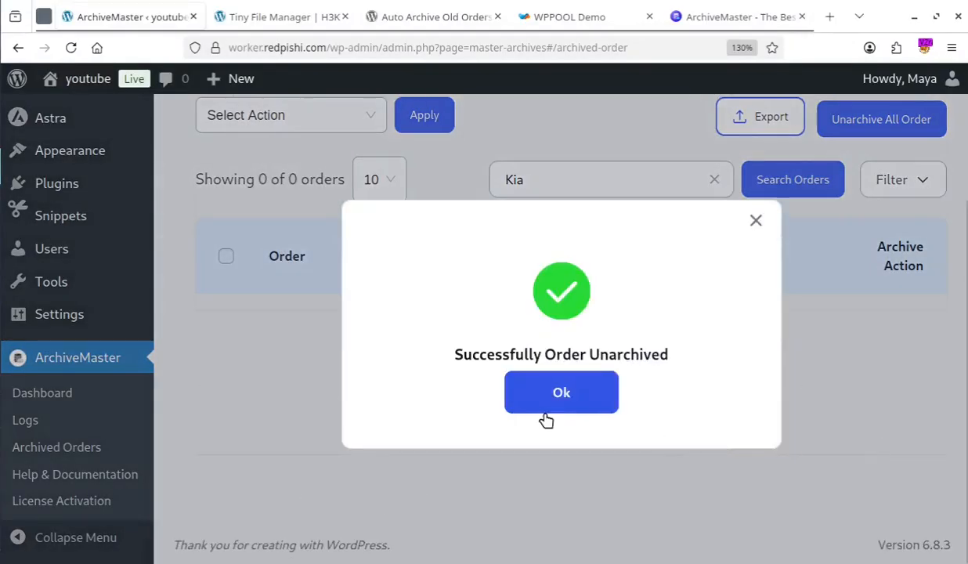
pyautogui.click(555, 401)
# Open the WooCommerce orders list to check for the unarchived order
pyautogui.scroll(3, 539, 443)
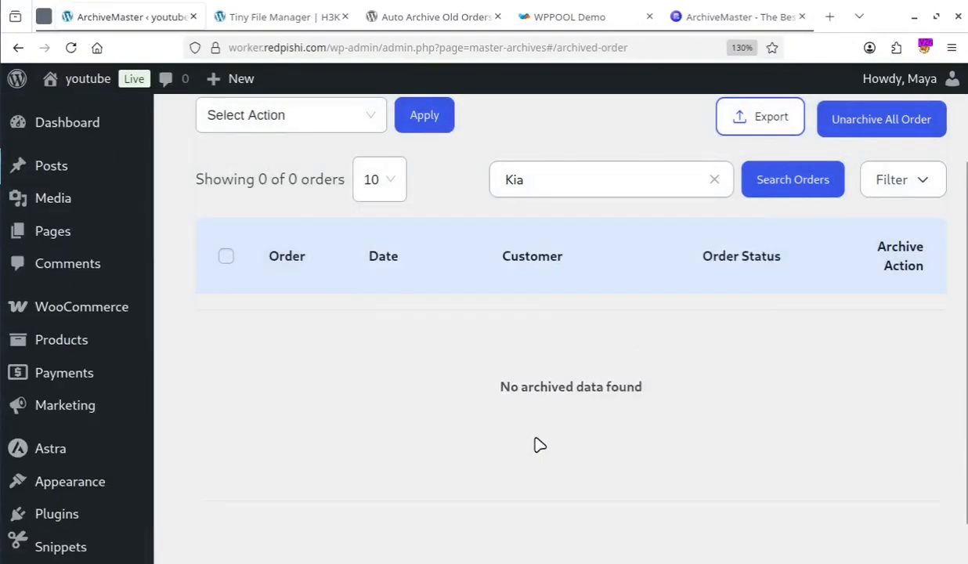
pyautogui.moveTo(68, 314)
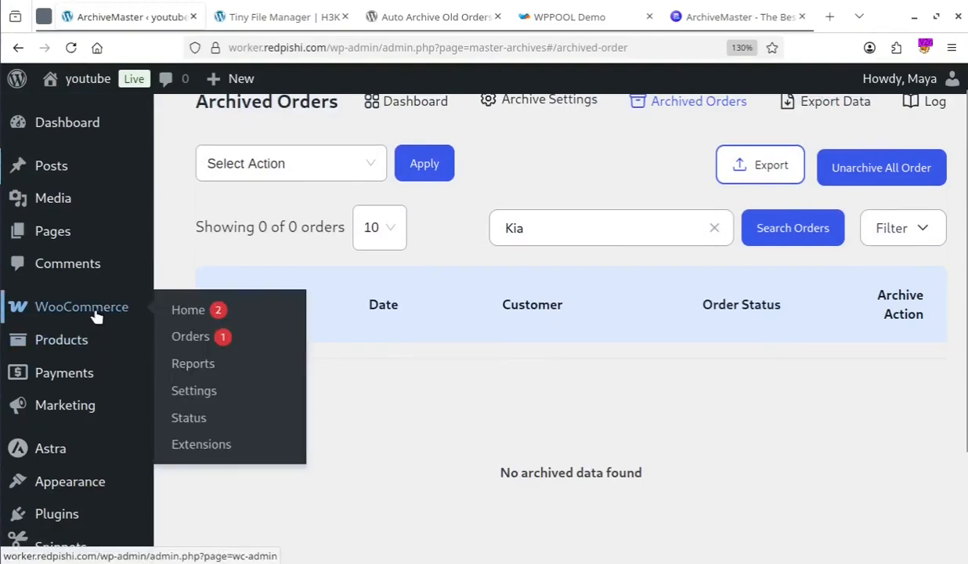
pyautogui.click(209, 337)
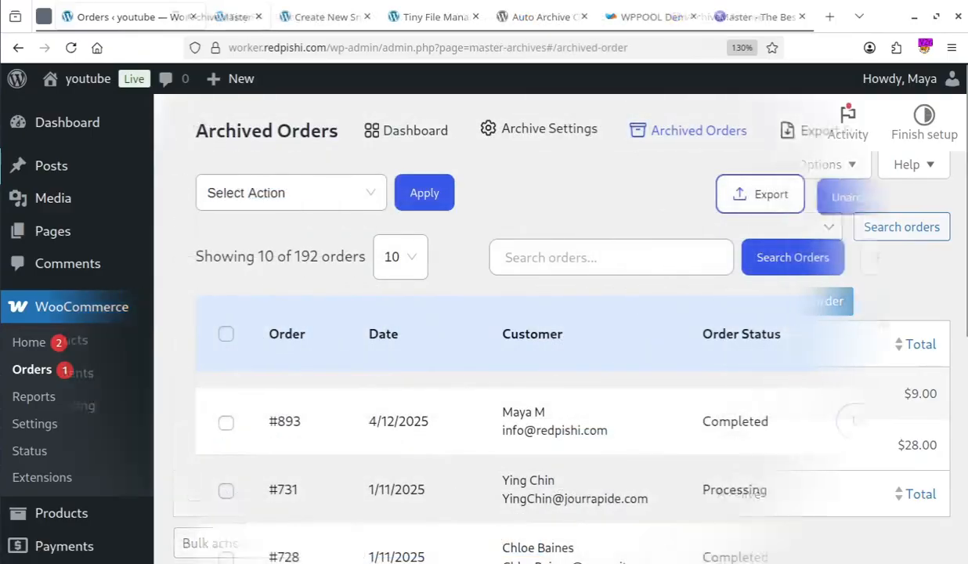
# Open the Archived Orders filter and examine its order status and timeline options
pyautogui.click(916, 258)
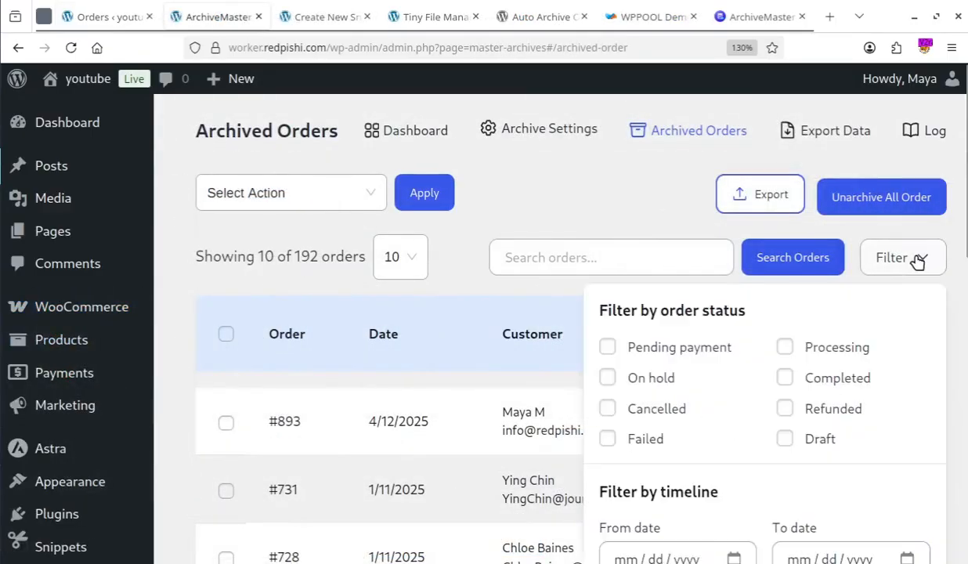
pyautogui.scroll(-2, 959, 235)
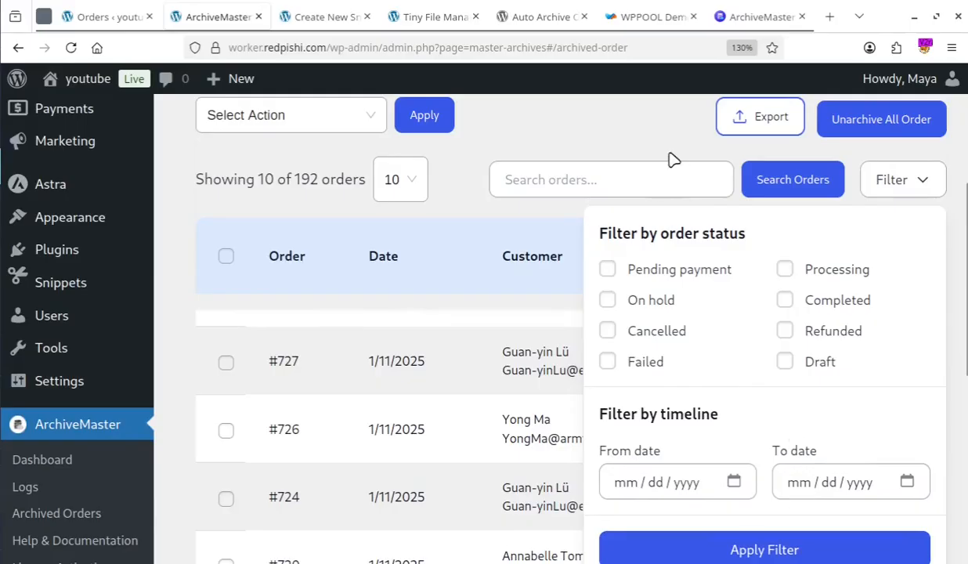
# Close the filter options and set the archived orders list to show 250 orders per page
pyautogui.click(705, 180)
pyautogui.click(900, 180)
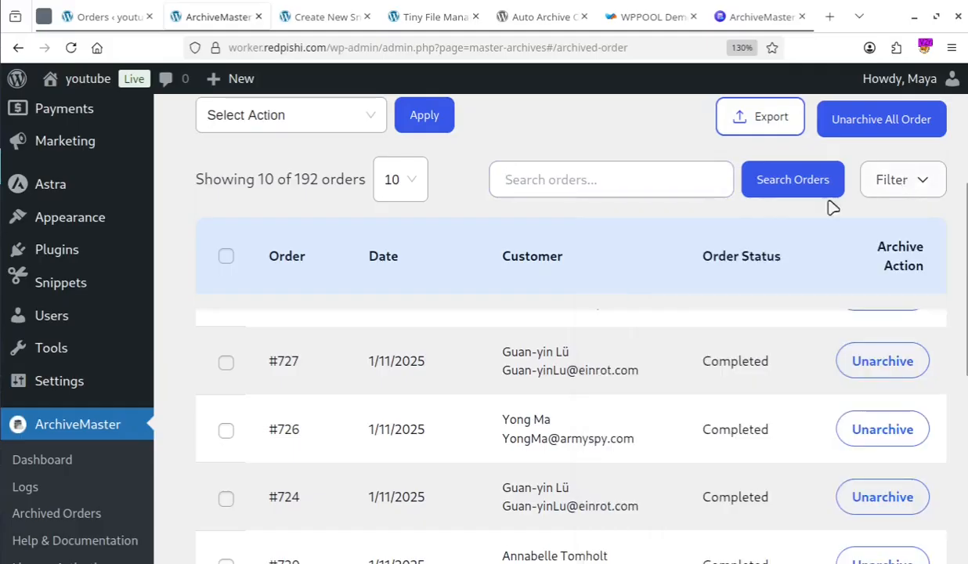
pyautogui.click(396, 183)
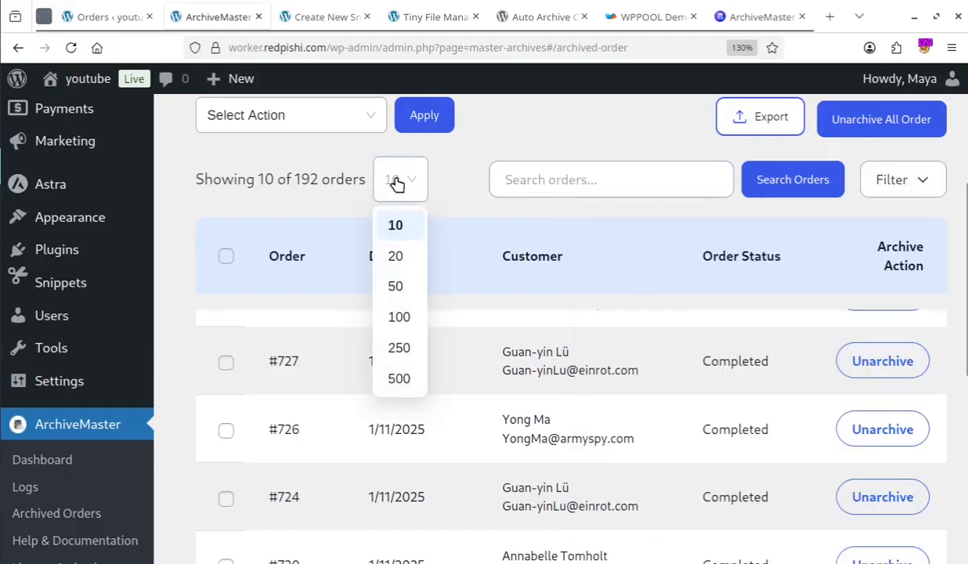
pyautogui.click(401, 347)
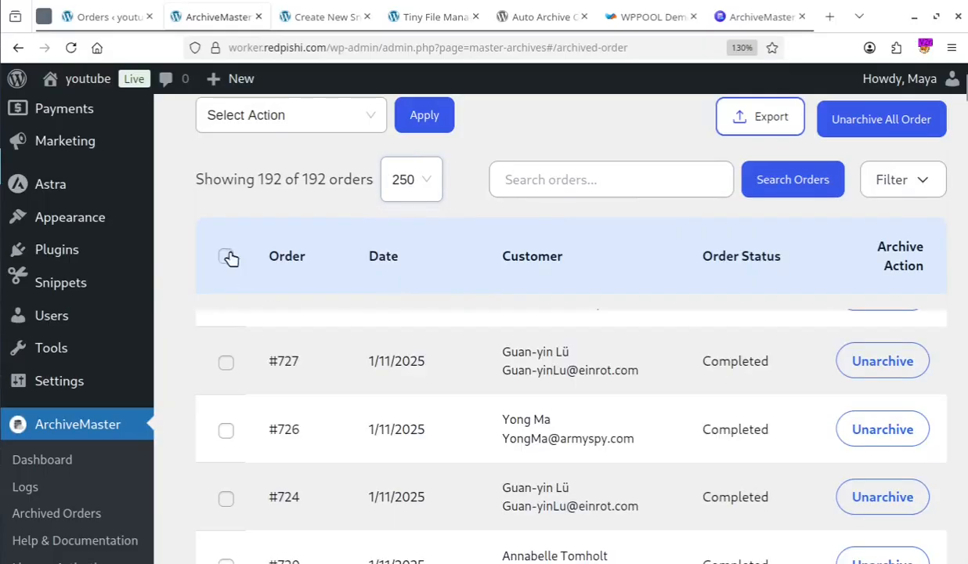
# Select all the archived orders in the list and bulk-unarchive them, confirming the unarchiving
pyautogui.click(227, 257)
pyautogui.click(312, 126)
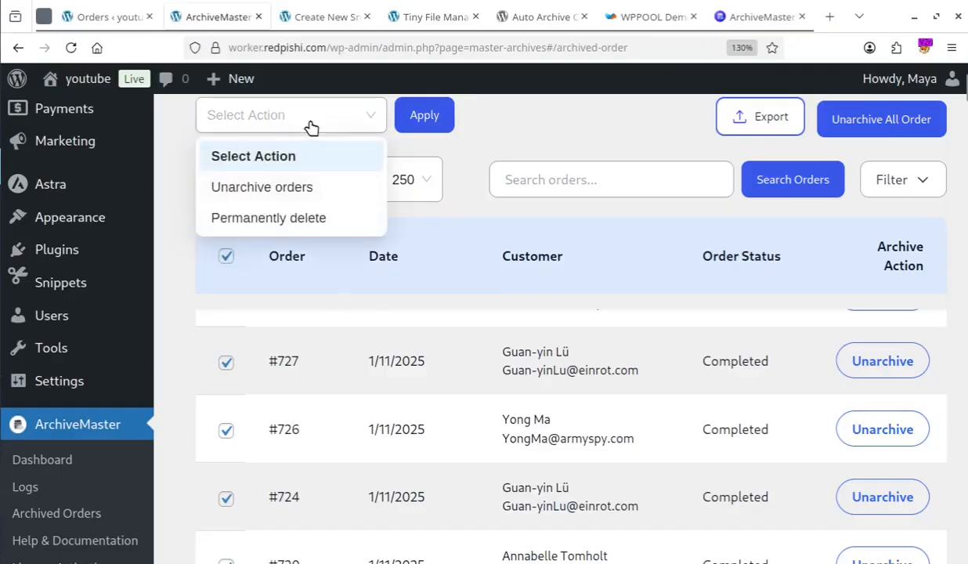
pyautogui.click(318, 188)
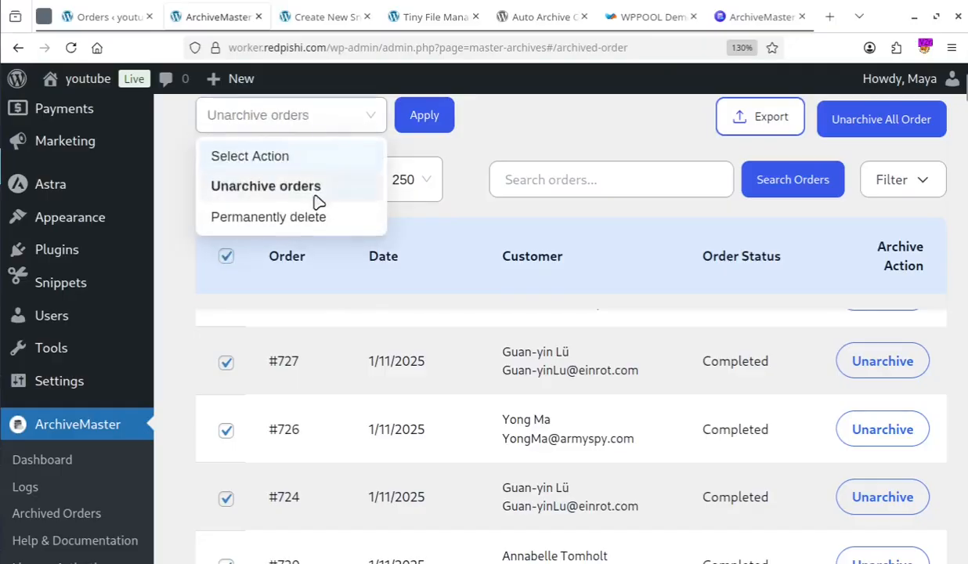
pyautogui.click(437, 128)
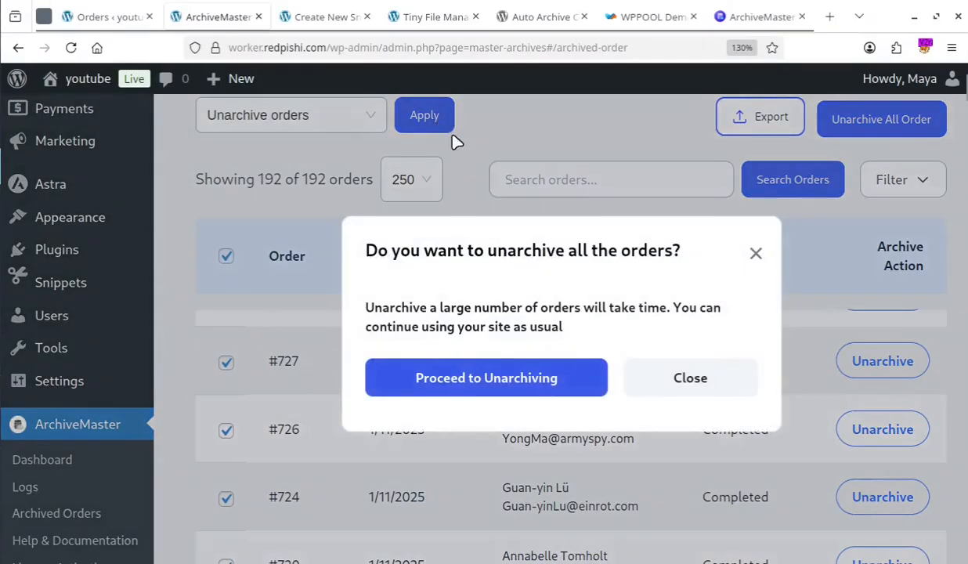
pyautogui.click(505, 379)
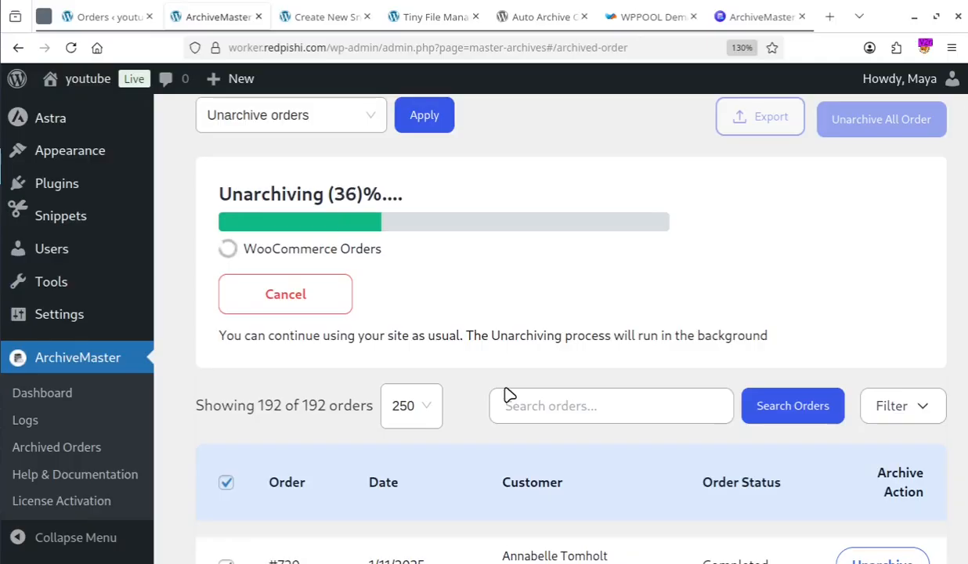
pyautogui.tripleClick(509, 332)
pyautogui.click(508, 331)
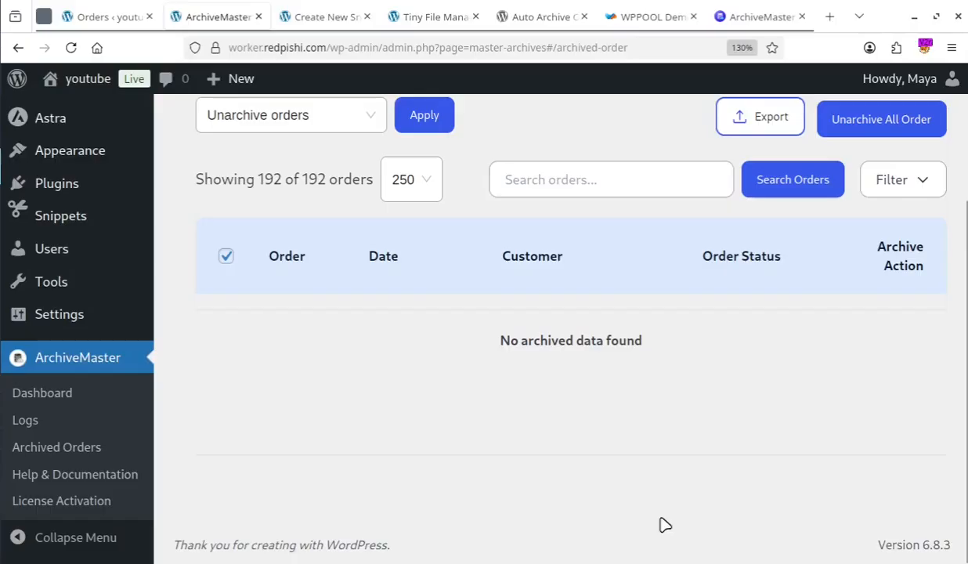
# Open the ArchiveMaster archive settings and go to the Archive Storage stage with its storage providers
pyautogui.scroll(2, 662, 525)
pyautogui.moveTo(65, 306)
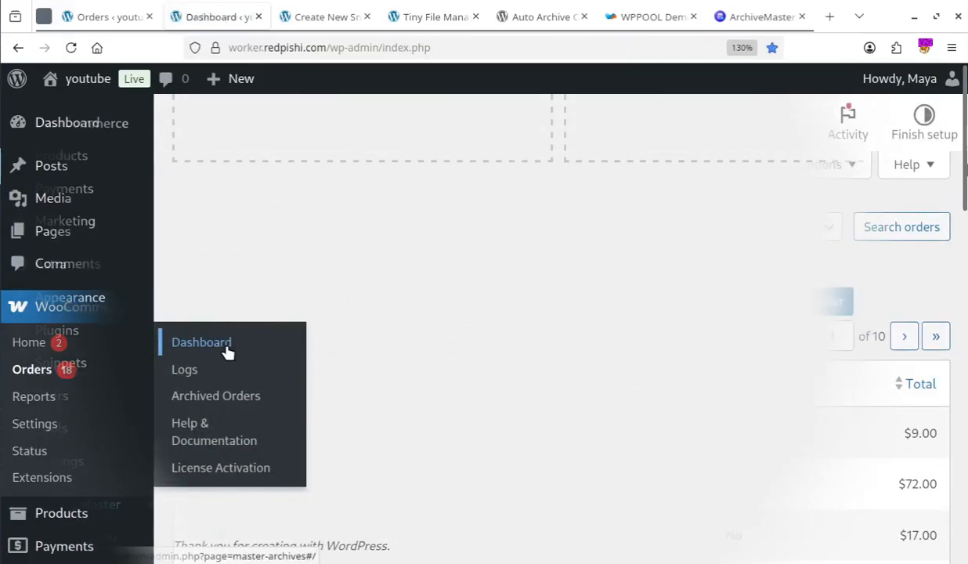
pyautogui.click(227, 352)
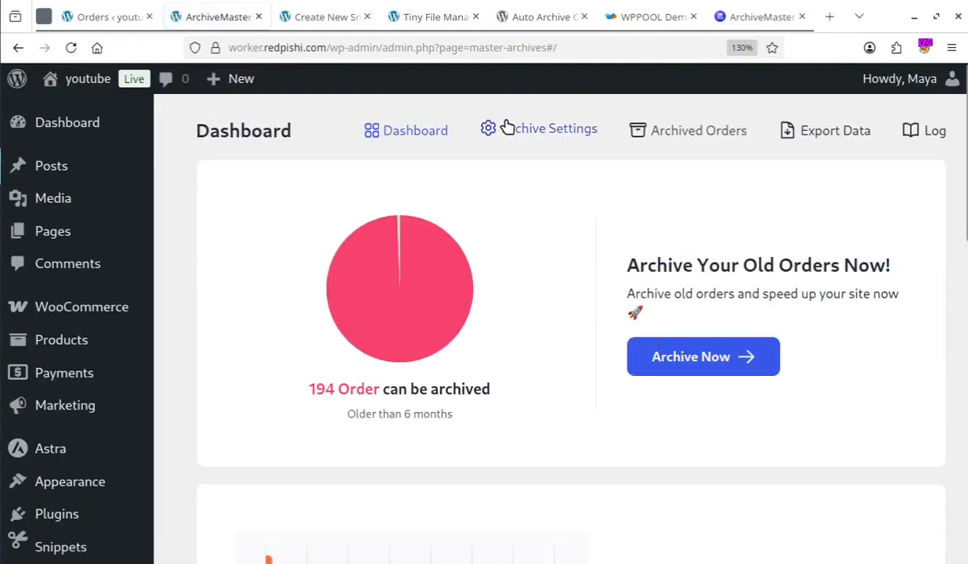
pyautogui.click(581, 134)
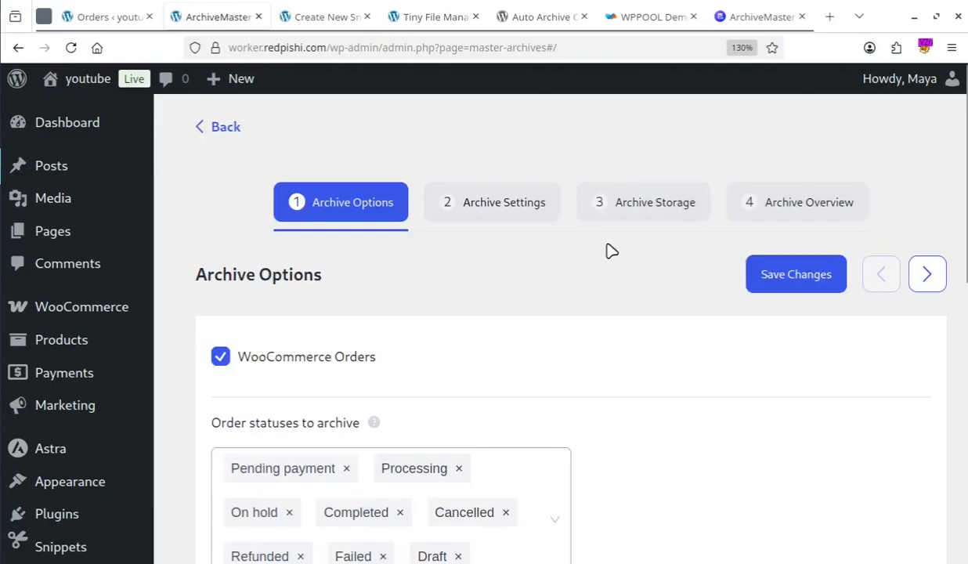
pyautogui.scroll(-1, 686, 369)
pyautogui.scroll(1, 681, 360)
pyautogui.click(505, 216)
pyautogui.click(692, 218)
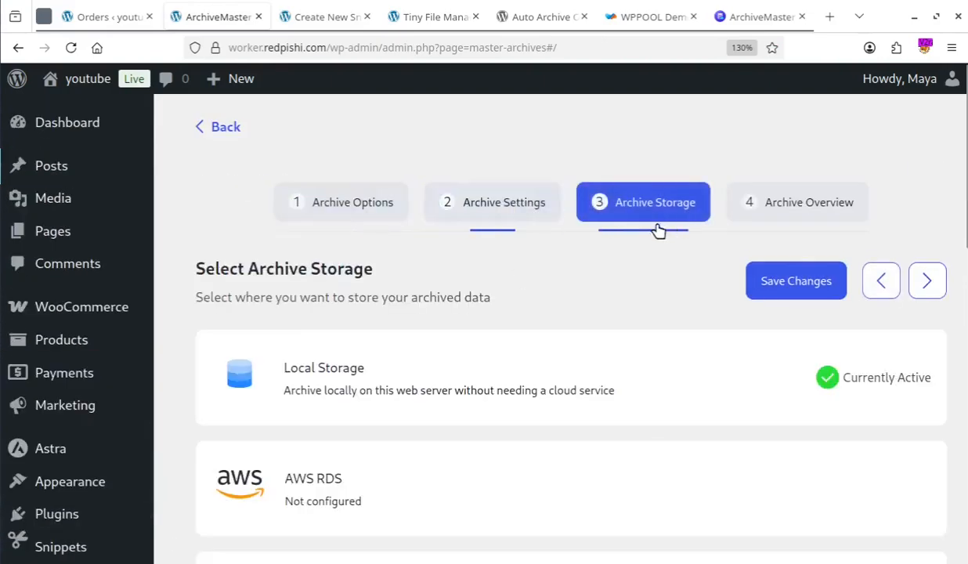
pyautogui.scroll(-3, 466, 357)
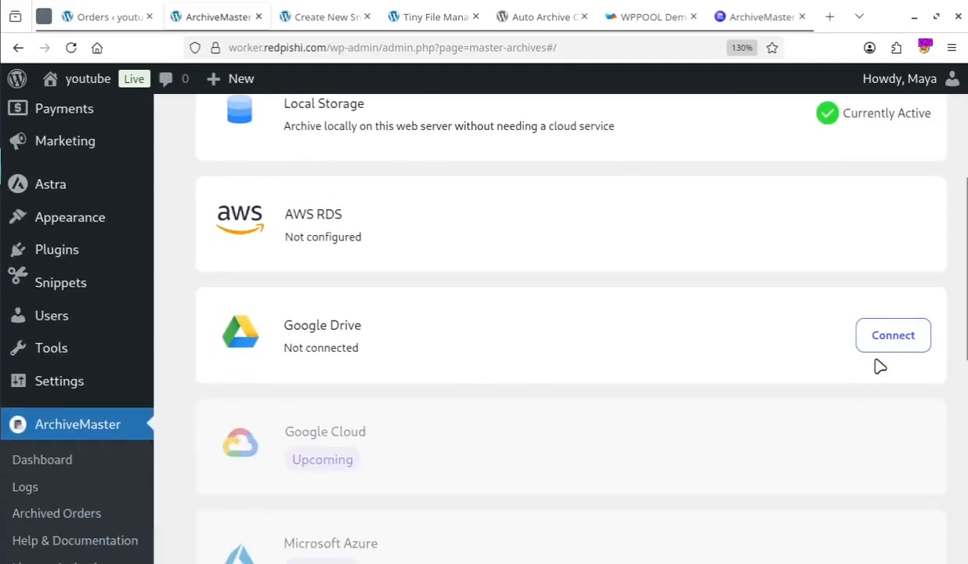
# Connect Google Drive as the archive storage, choosing the Google account and allowing ArchiveMaster to manage its own Drive files
pyautogui.click(901, 343)
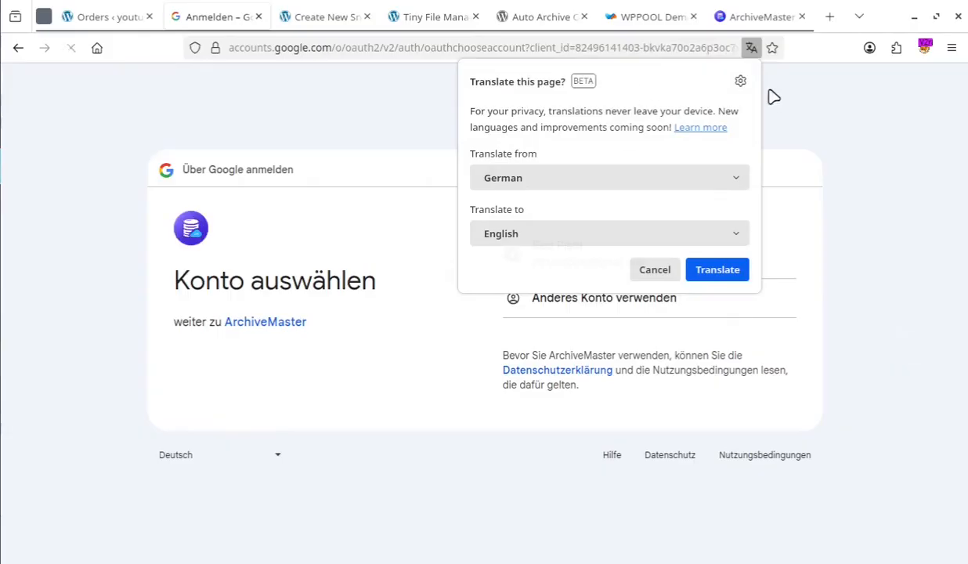
pyautogui.click(660, 276)
pyautogui.click(696, 254)
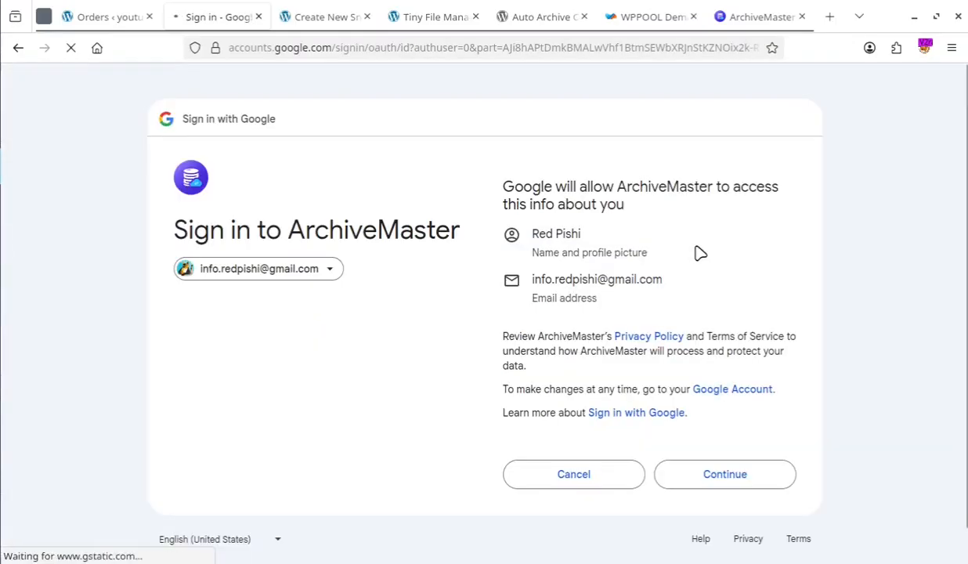
pyautogui.click(697, 483)
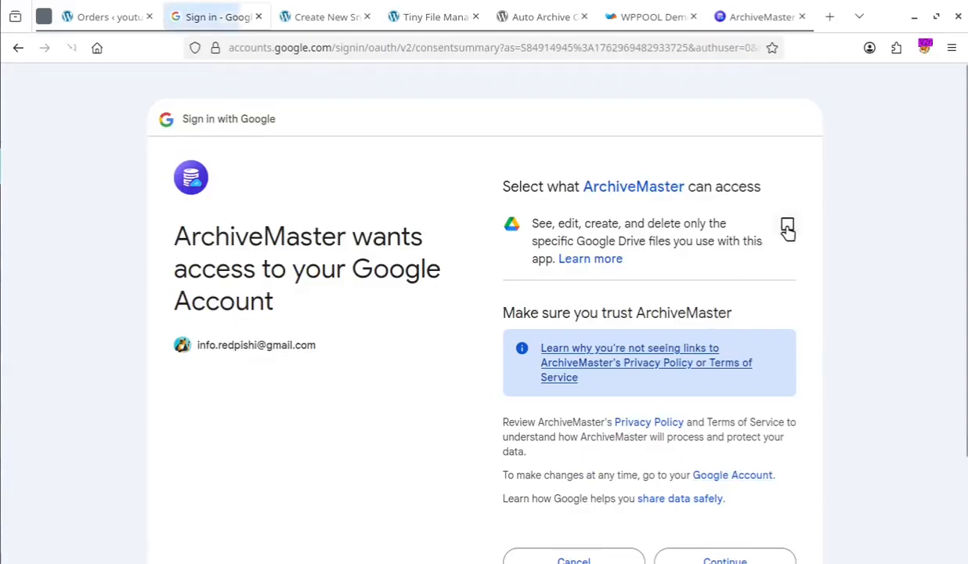
pyautogui.click(789, 230)
pyautogui.scroll(-2, 793, 235)
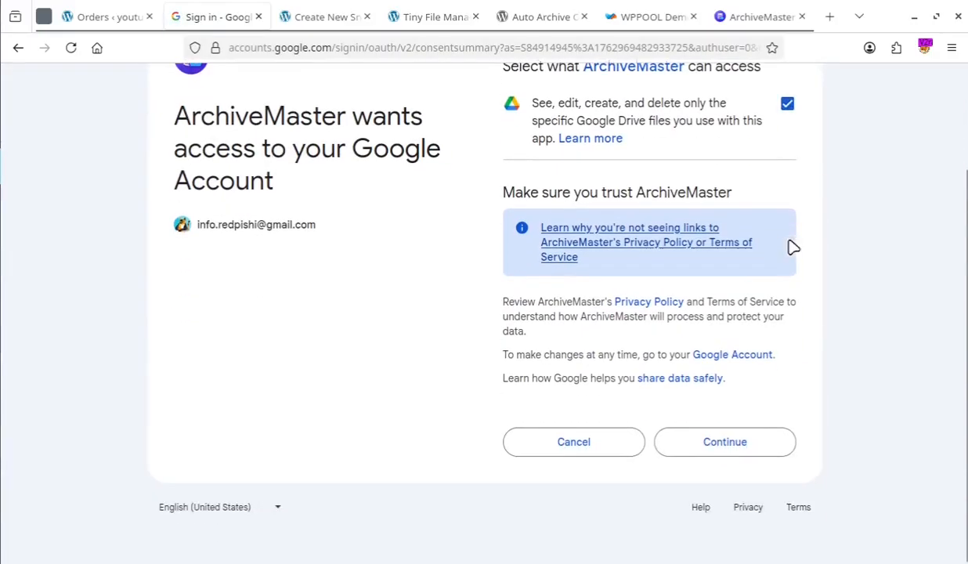
pyautogui.click(730, 446)
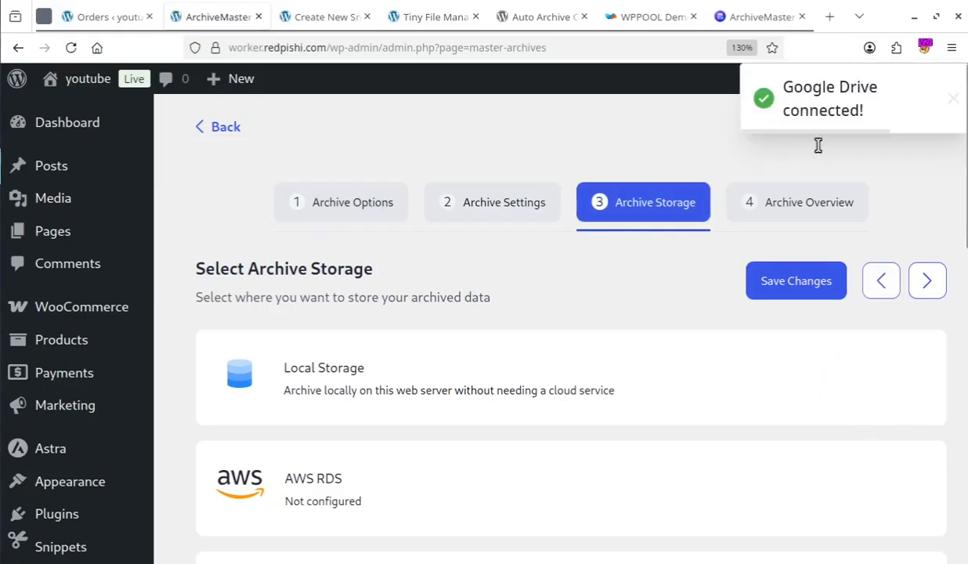
# Check the Google Drive storage entry and review the archive range and auto archive interval in the archive settings
pyautogui.scroll(-3, 866, 329)
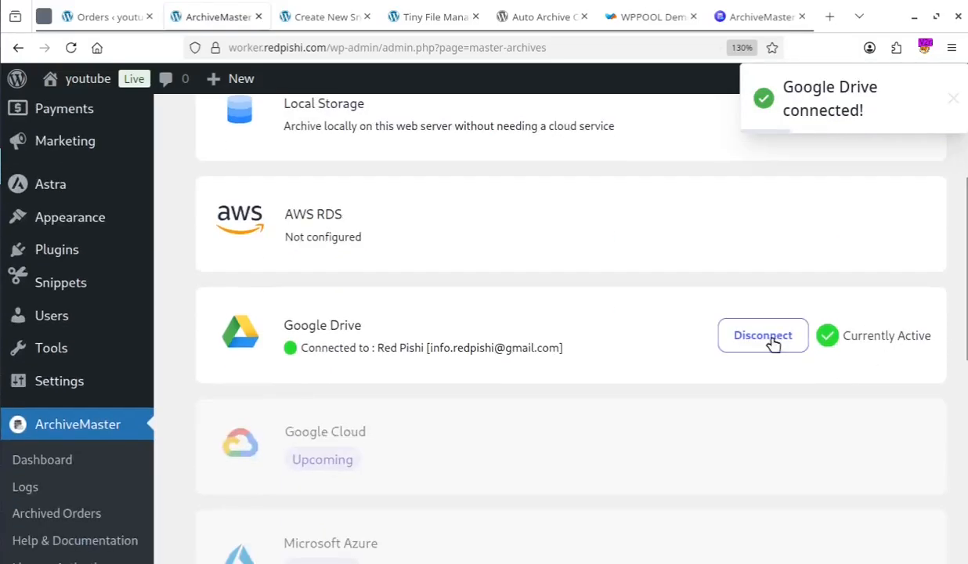
pyautogui.scroll(1, 705, 422)
pyautogui.scroll(4, 705, 422)
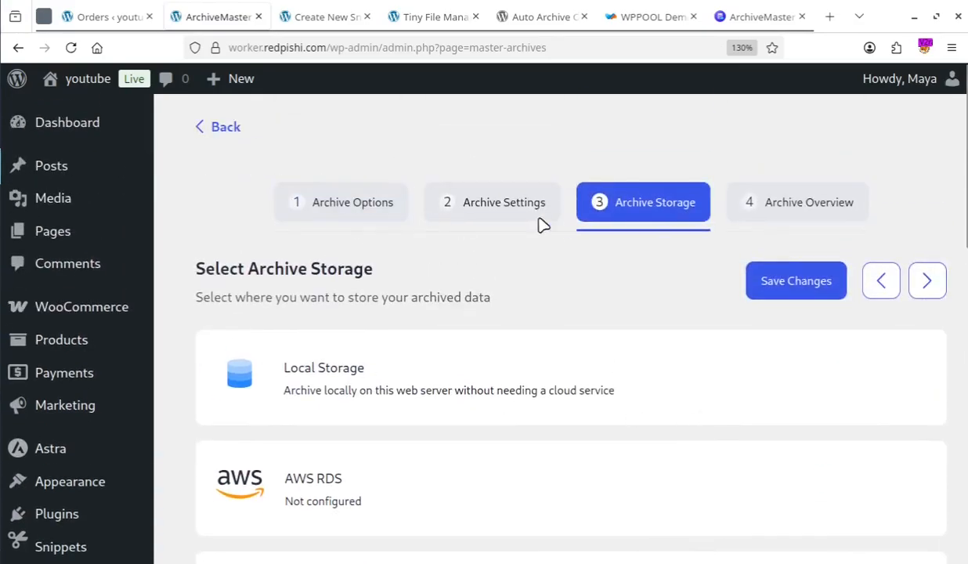
pyautogui.click(486, 210)
pyautogui.scroll(-2, 341, 314)
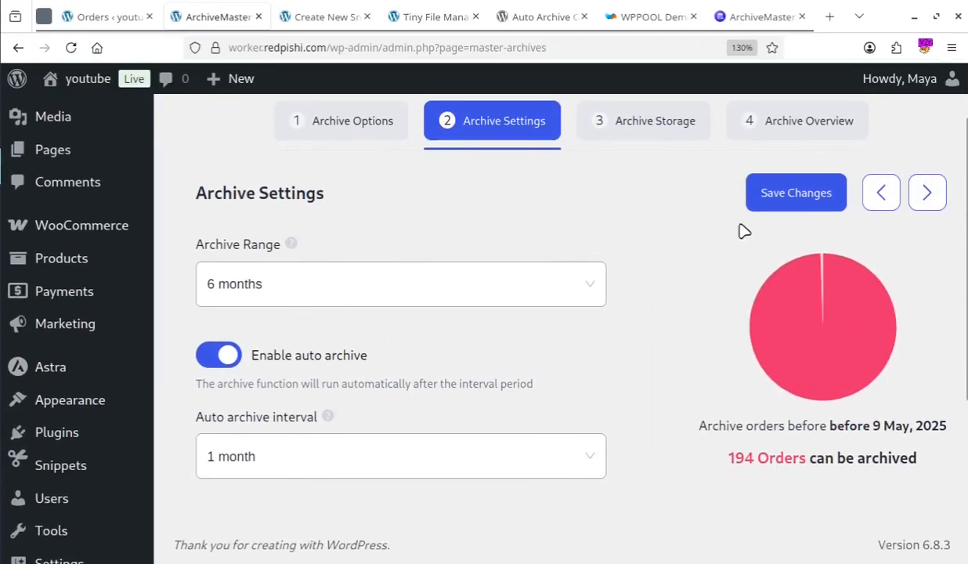
pyautogui.scroll(2, 724, 300)
# Review the archive overview and start archiving the WooCommerce orders to Google Drive
pyautogui.click(803, 205)
pyautogui.scroll(-6, 961, 286)
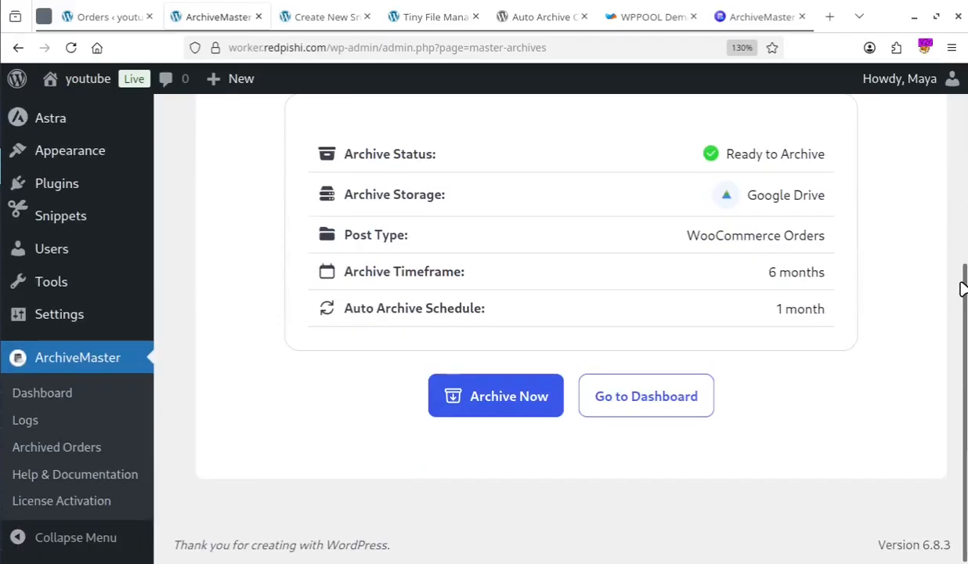
pyautogui.scroll(3, 888, 339)
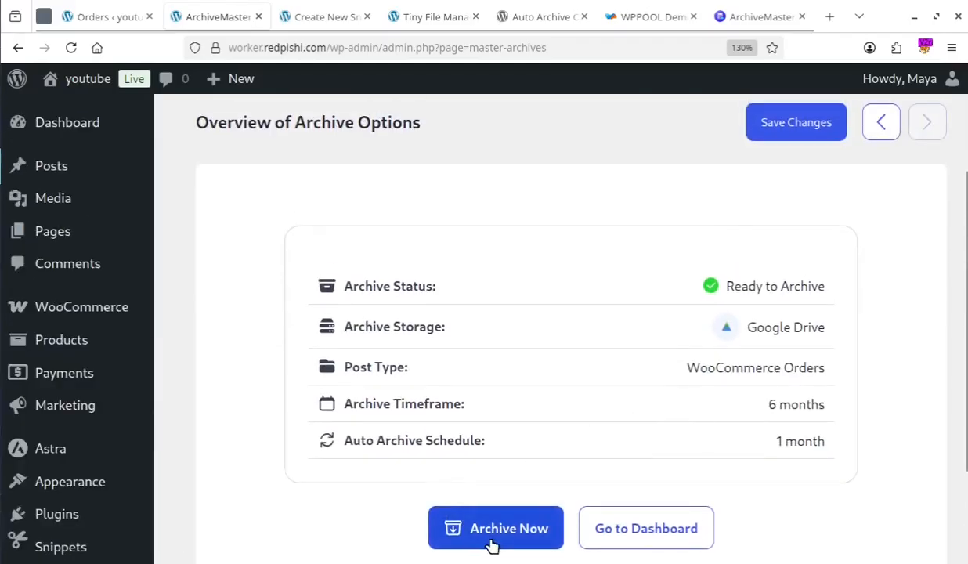
pyautogui.click(492, 540)
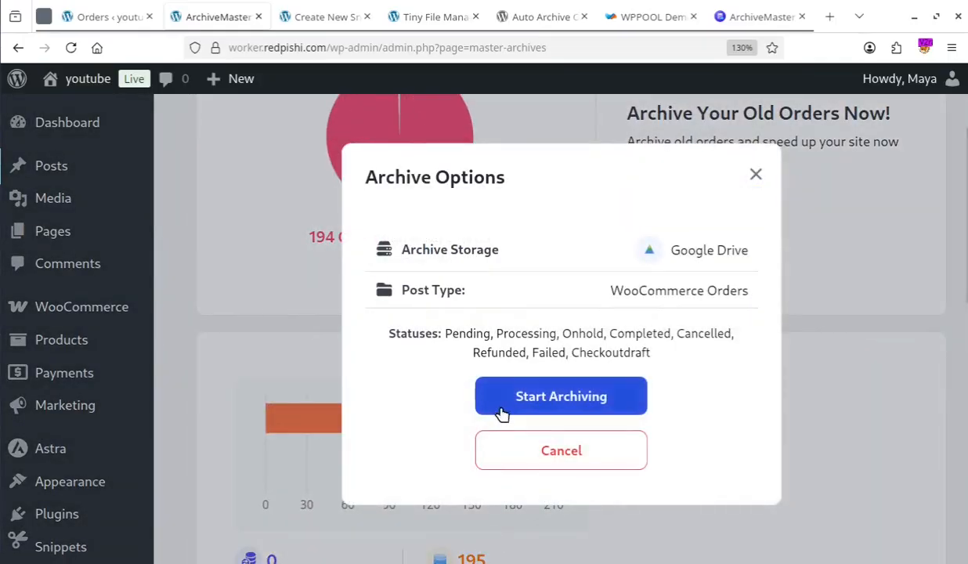
pyautogui.click(521, 395)
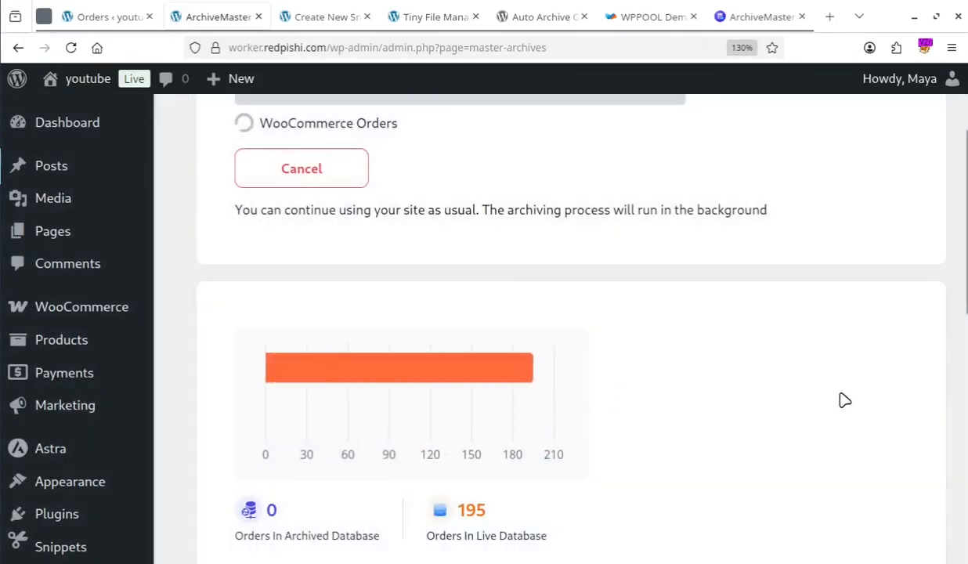
pyautogui.scroll(3, 844, 400)
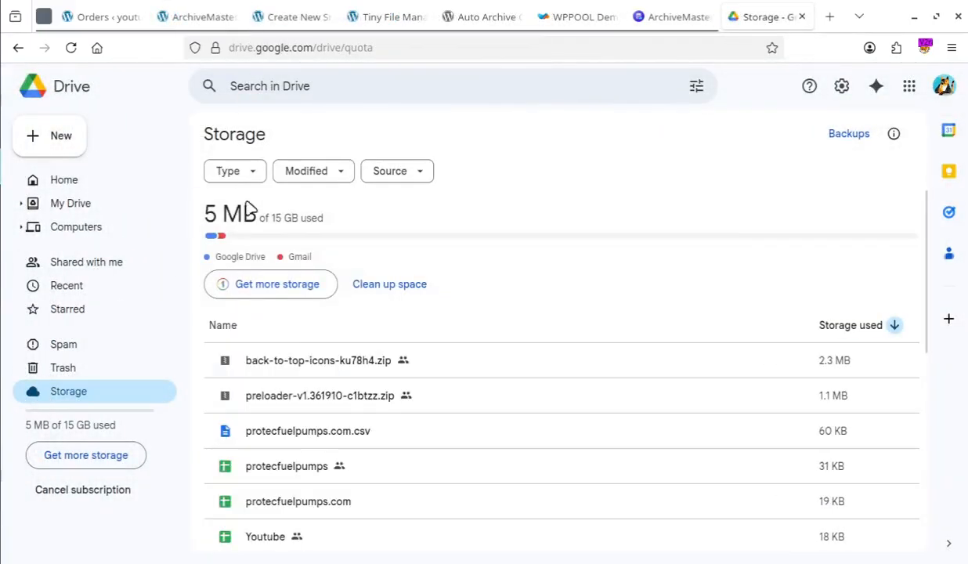
# Filter the Google Drive storage list to files modified today
pyautogui.click(338, 174)
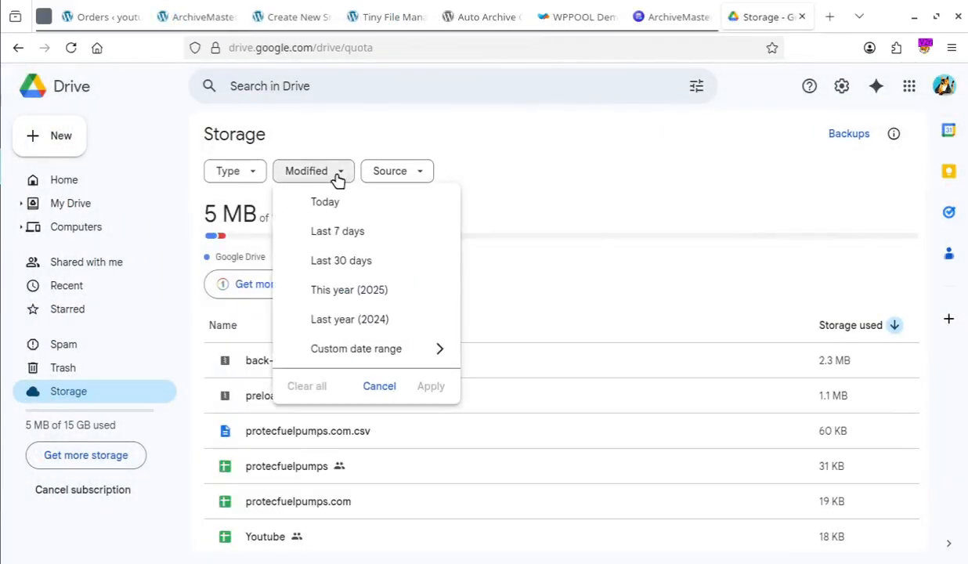
pyautogui.click(332, 205)
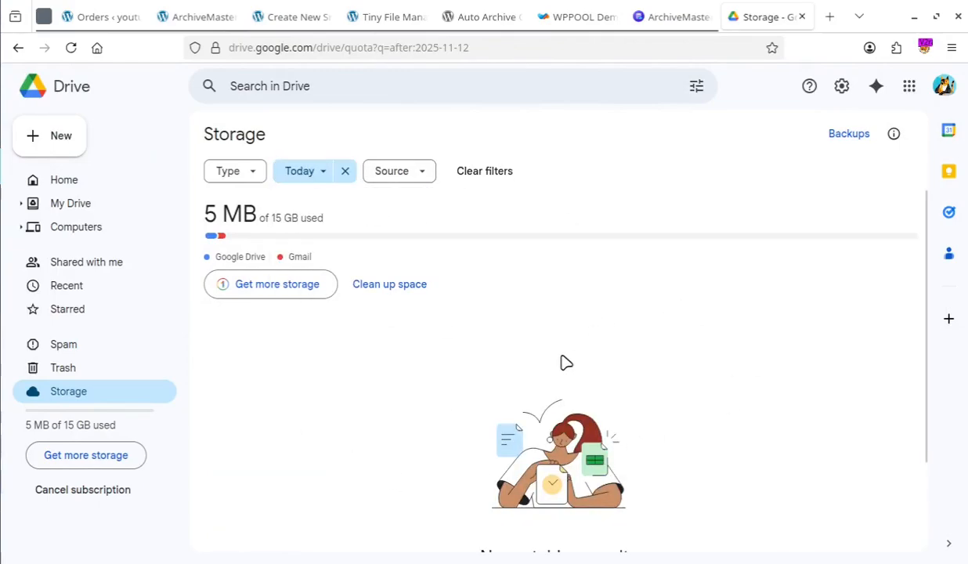
# Switch back to ArchiveMaster in WordPress, look through the storage providers and open the archived orders list
pyautogui.click(219, 11)
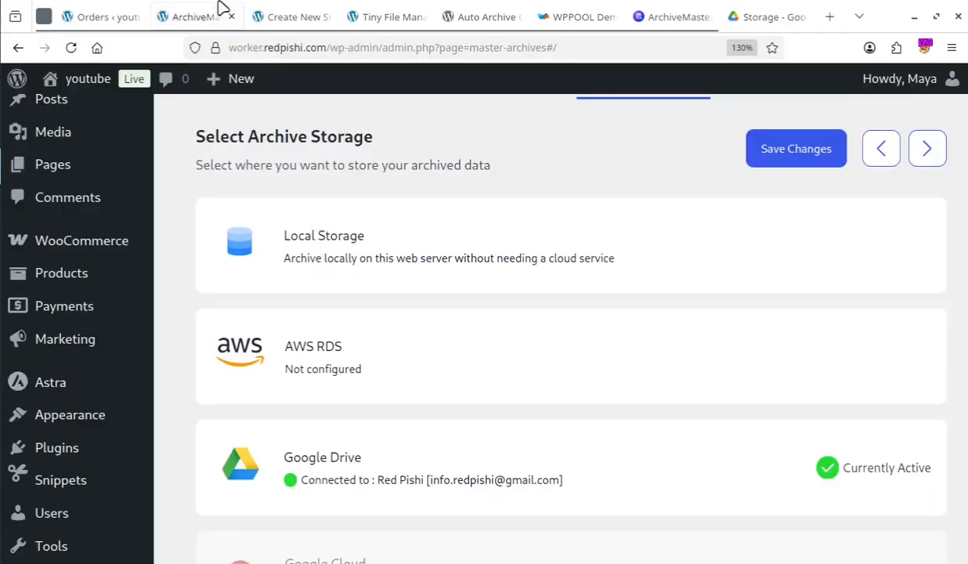
pyautogui.scroll(-3, 479, 384)
pyautogui.scroll(5, 481, 407)
pyautogui.scroll(-7, 481, 415)
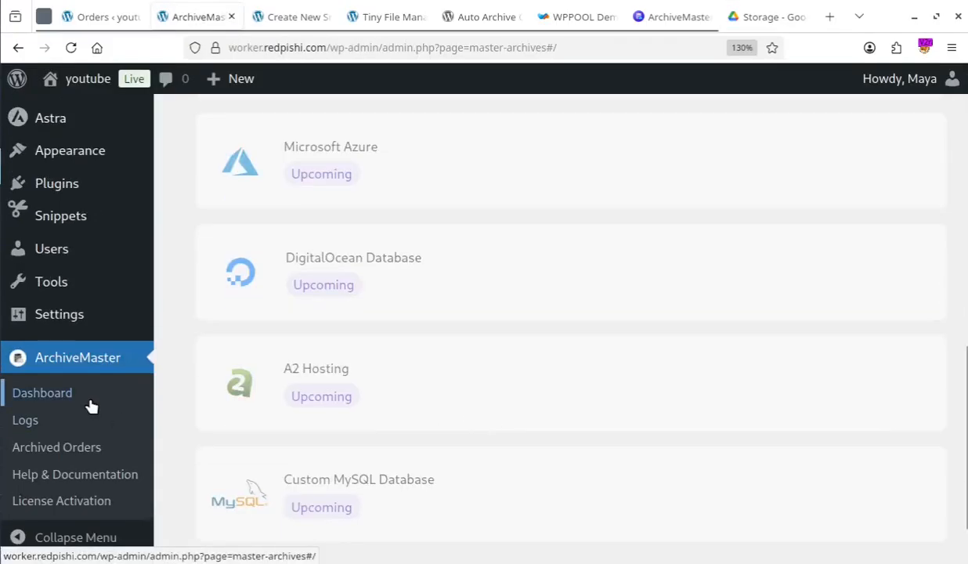
pyautogui.click(77, 451)
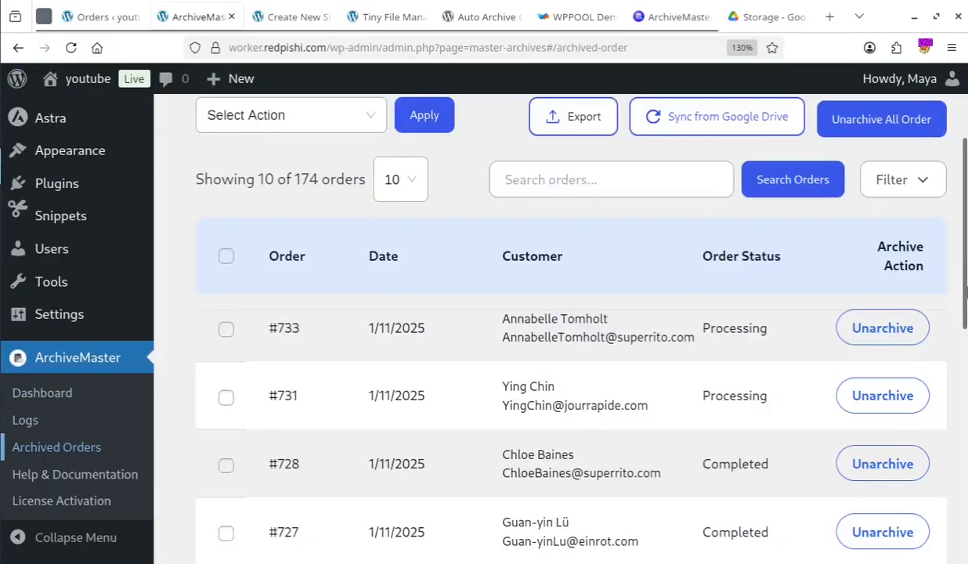
pyautogui.moveTo(963, 261); pyautogui.dragTo(963, 337)
pyautogui.scroll(2, 734, 194)
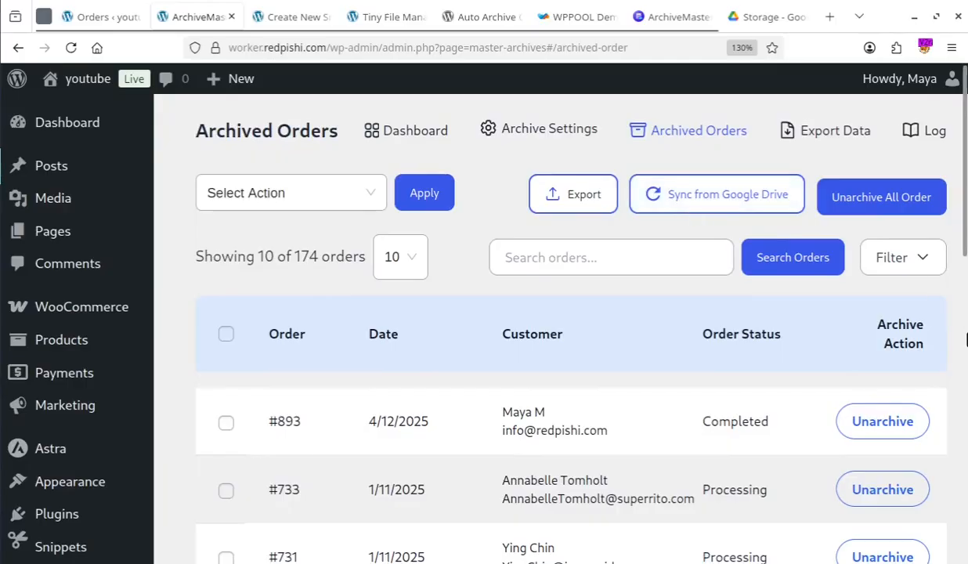
# Unarchive the completed order dated 1/11/2025 that is listed two rows below the processing order
pyautogui.scroll(-5, 966, 338)
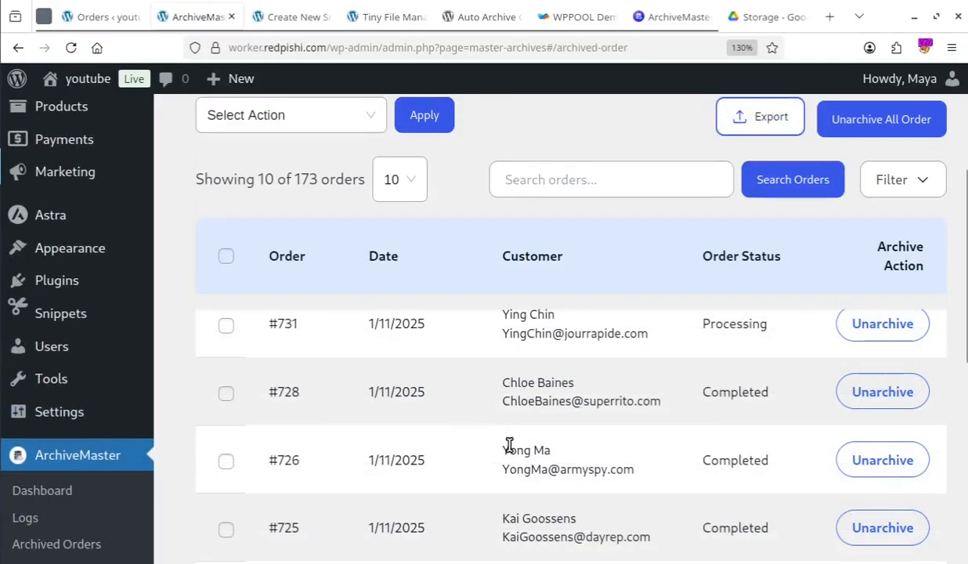
pyautogui.moveTo(509, 449); pyautogui.dragTo(550, 466)
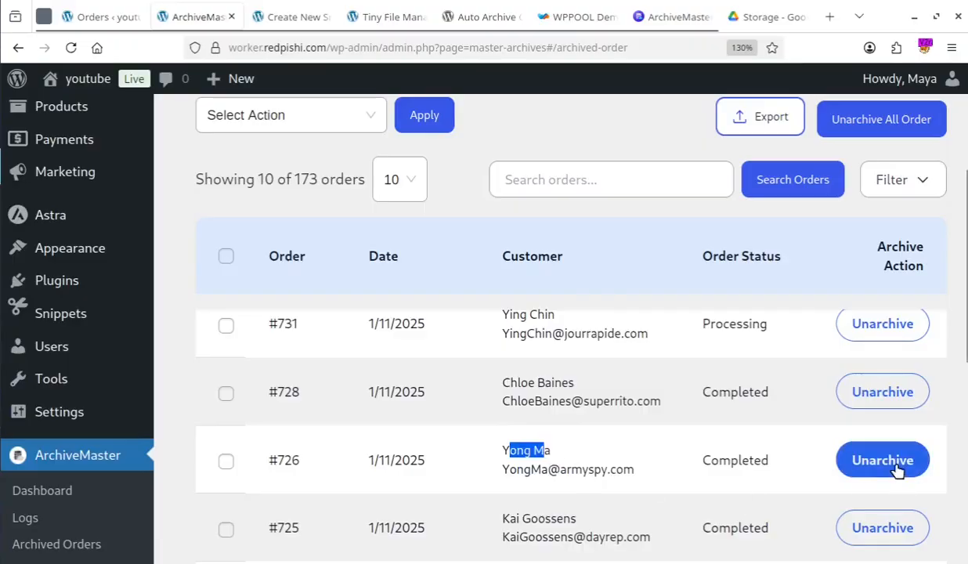
pyautogui.click(674, 467)
pyautogui.click(855, 461)
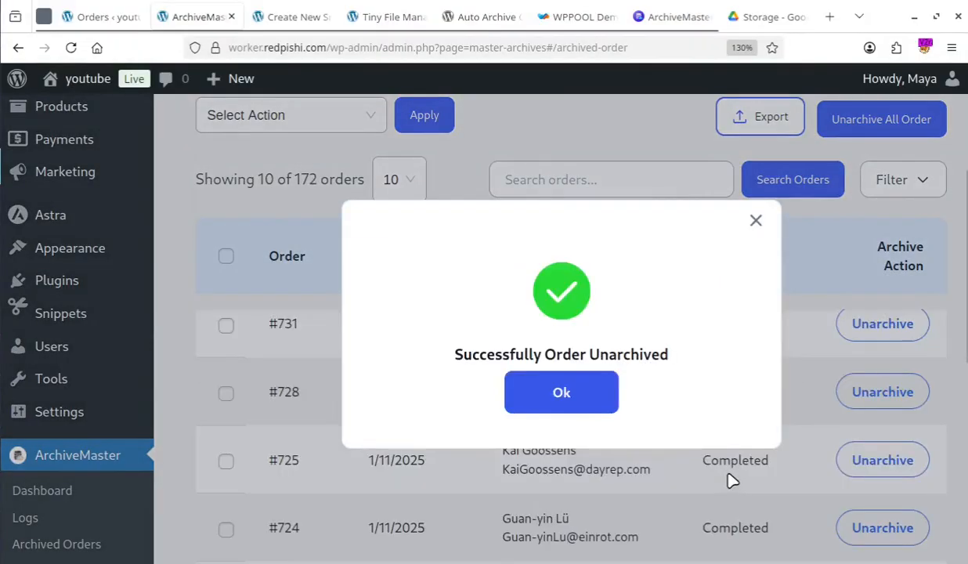
# Dismiss the unarchive confirmation, then look through the available storage providers in the Archive Storage section of the archive settings
pyautogui.click(566, 395)
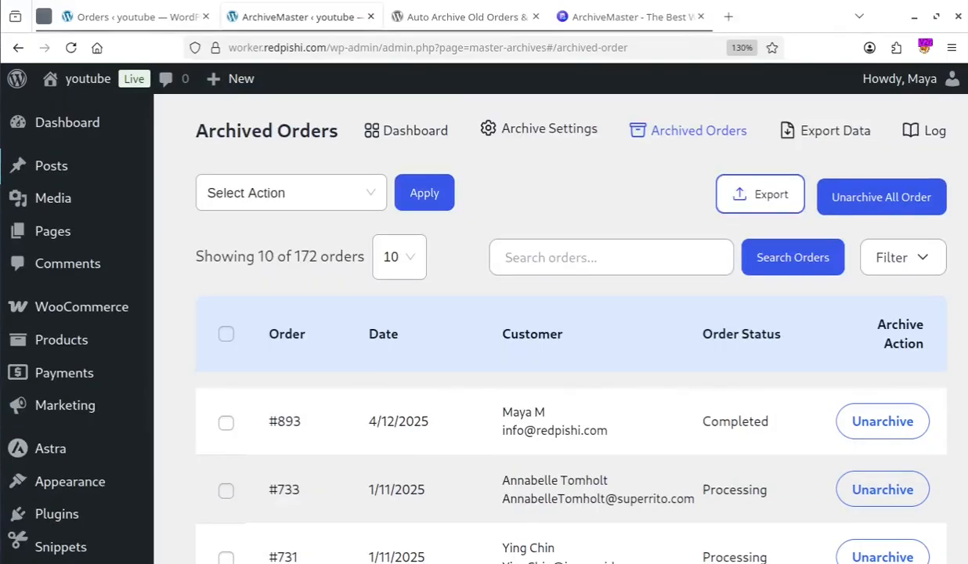
pyautogui.click(542, 134)
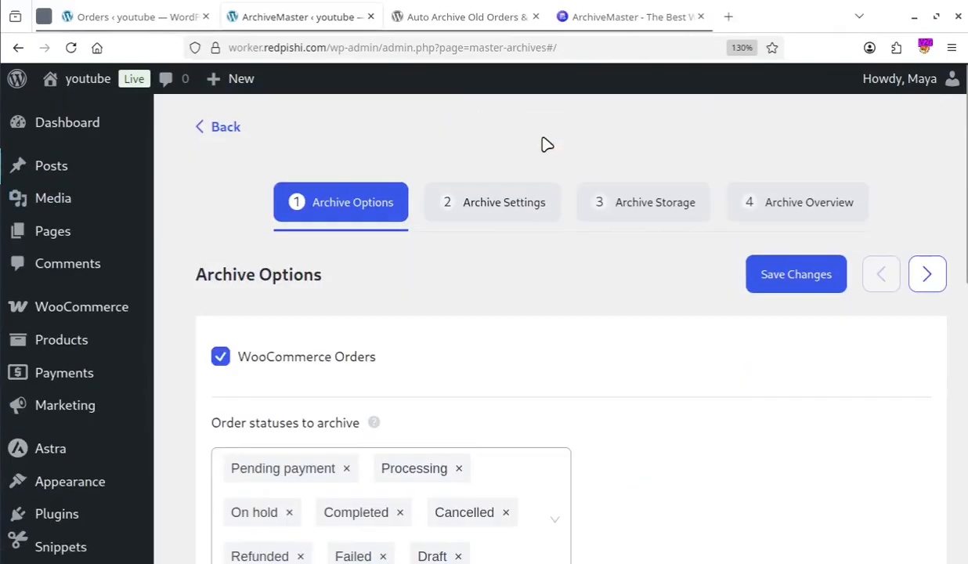
pyautogui.click(612, 225)
pyautogui.scroll(-3, 965, 415)
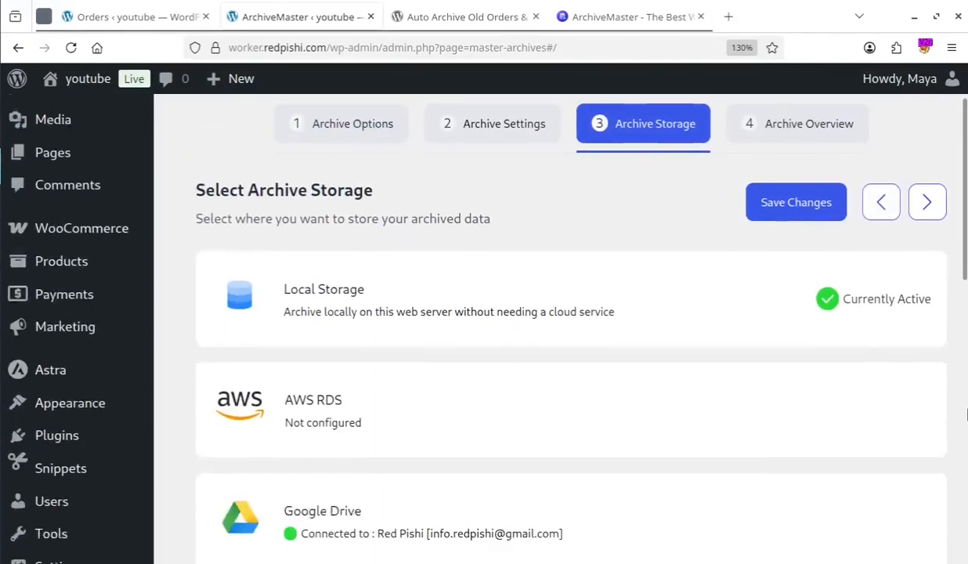
pyautogui.scroll(-3, 896, 408)
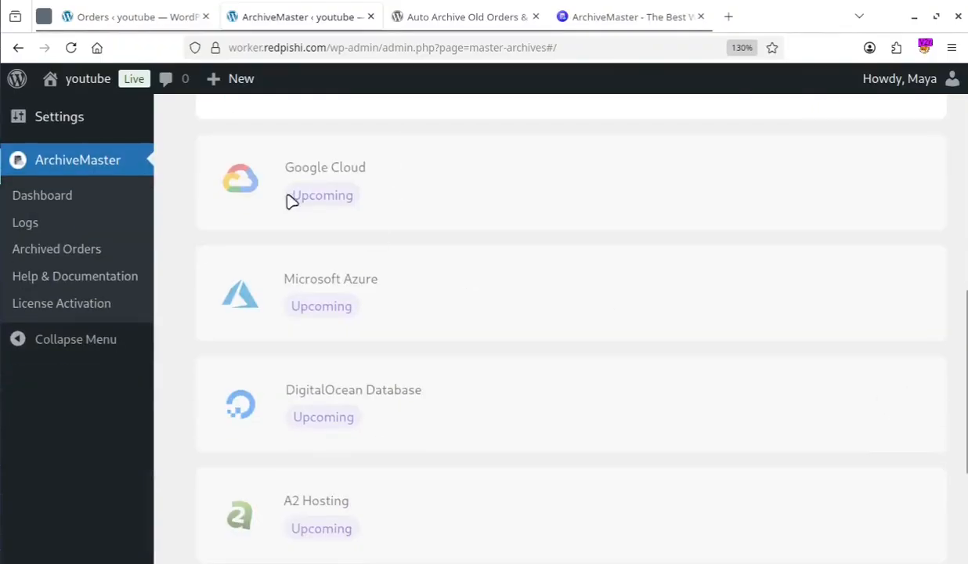
pyautogui.scroll(-3, 396, 349)
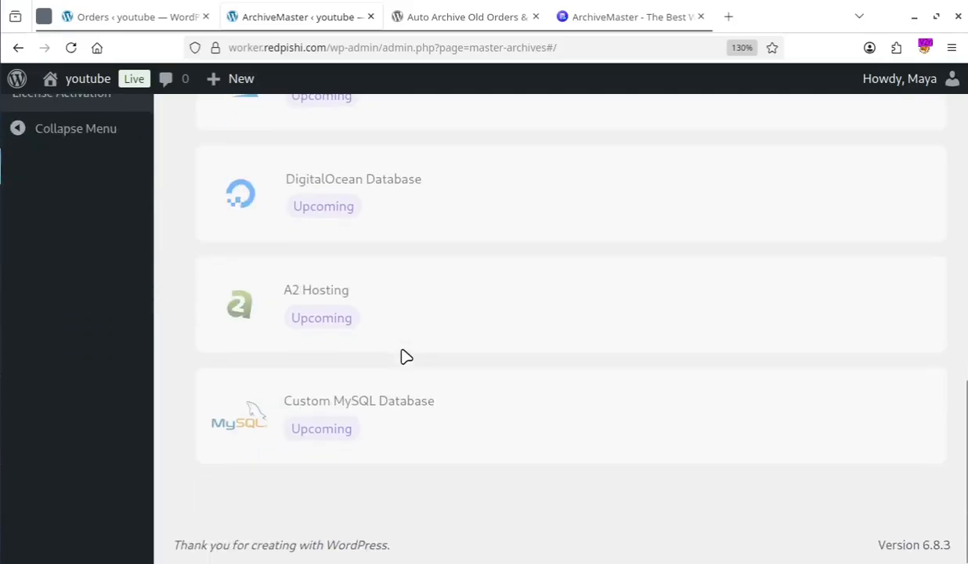
pyautogui.scroll(5, 544, 425)
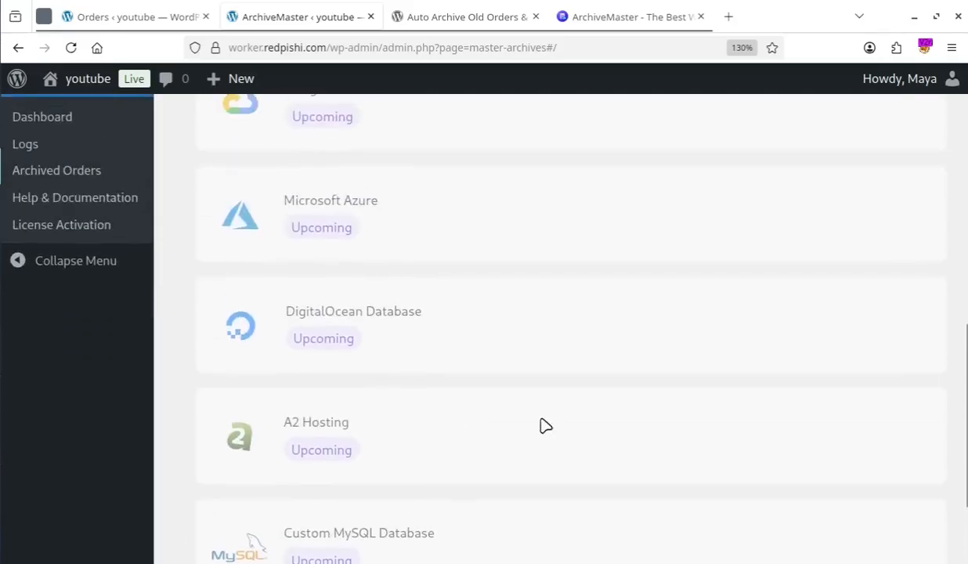
pyautogui.scroll(-2, 629, 423)
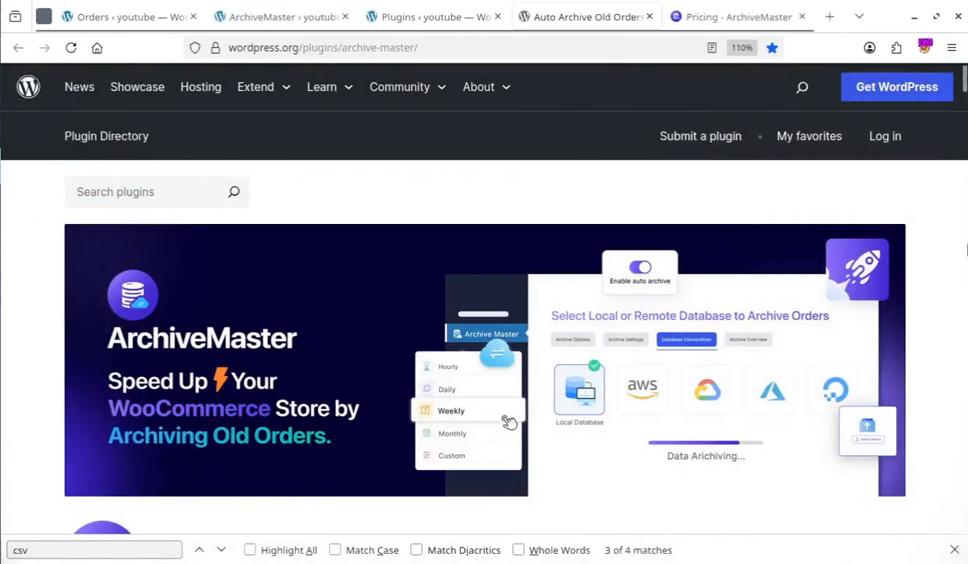
# Read the overview and the list of benefits on ArchiveMaster's WordPress.org plugin page
pyautogui.scroll(-5, 966, 448)
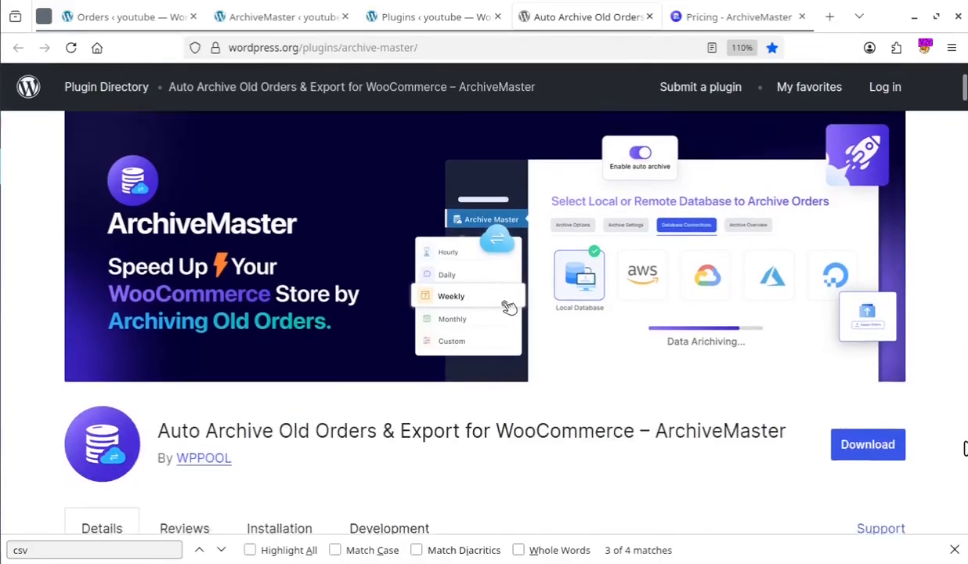
pyautogui.scroll(-3, 964, 447)
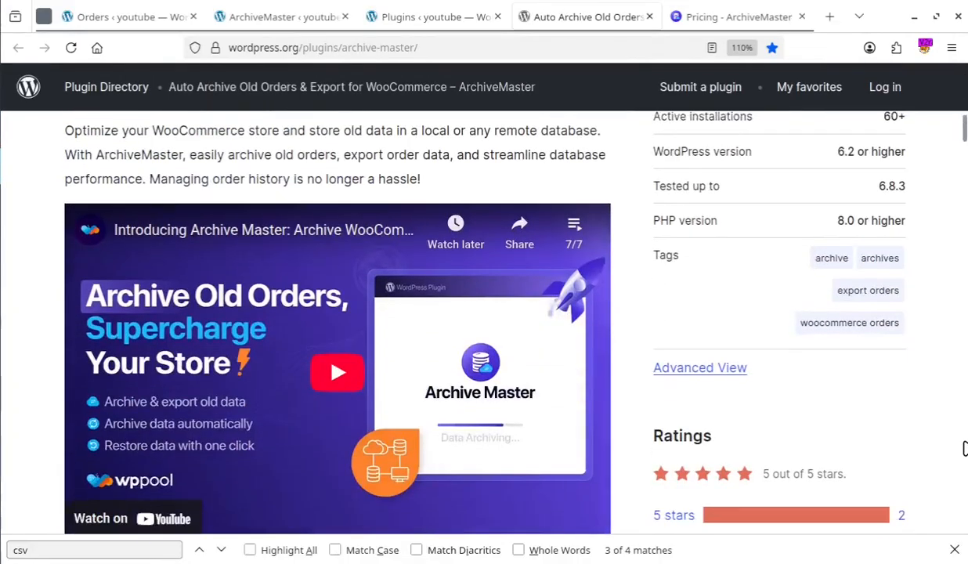
pyautogui.scroll(-12, 964, 448)
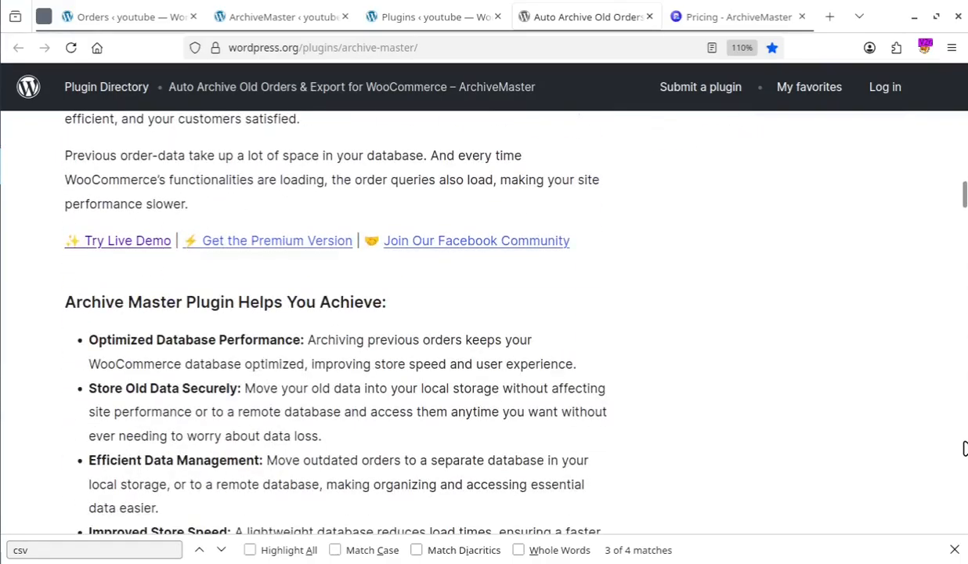
pyautogui.scroll(-6, 965, 448)
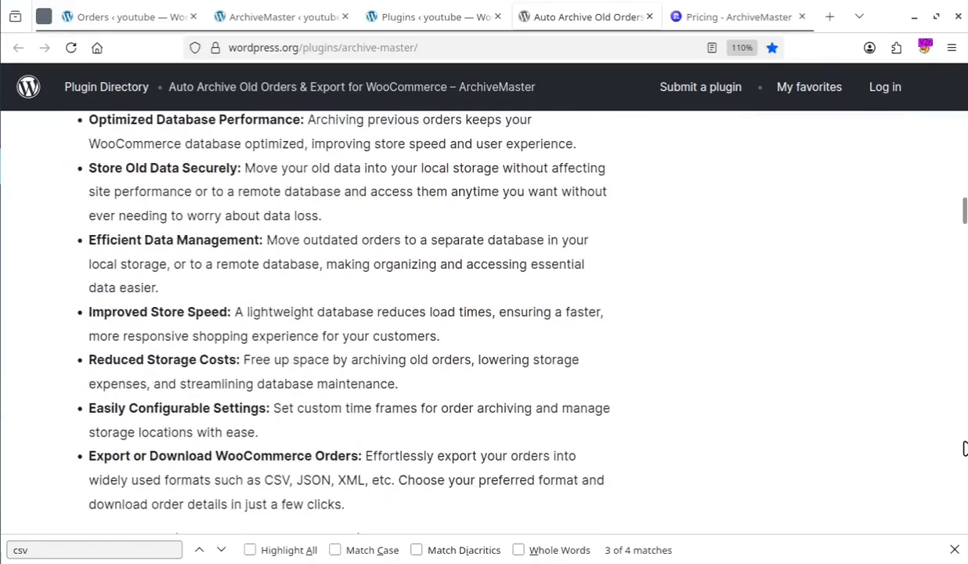
# Read through the Archive Master Free Features list on the plugin page, from local database archiving to translation support
pyautogui.scroll(-3, 965, 447)
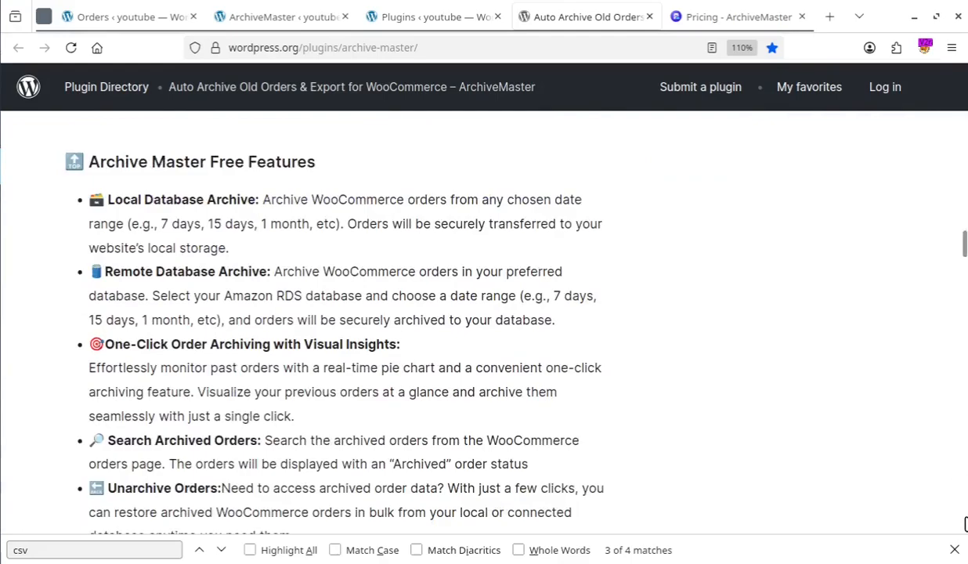
pyautogui.scroll(-2, 946, 517)
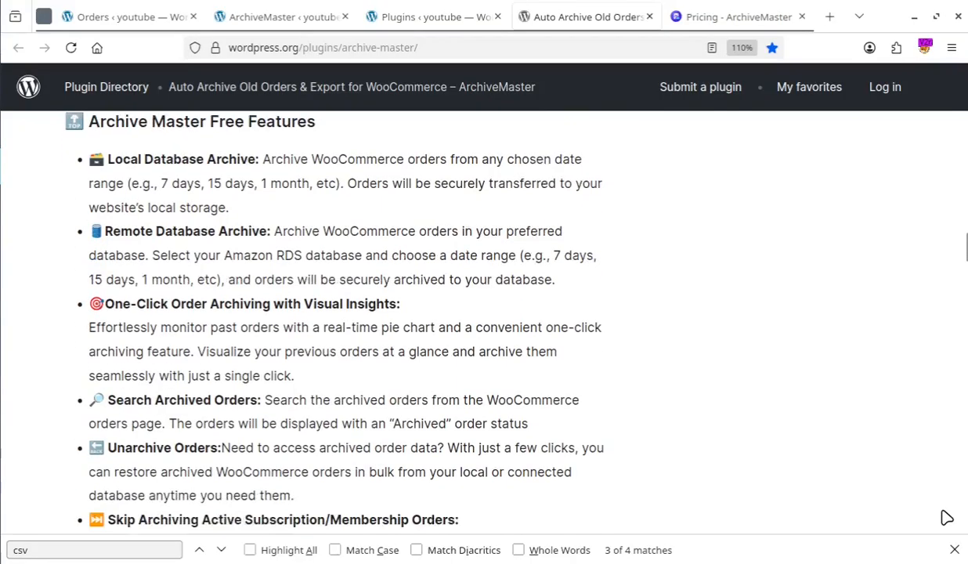
pyautogui.scroll(-3, 946, 517)
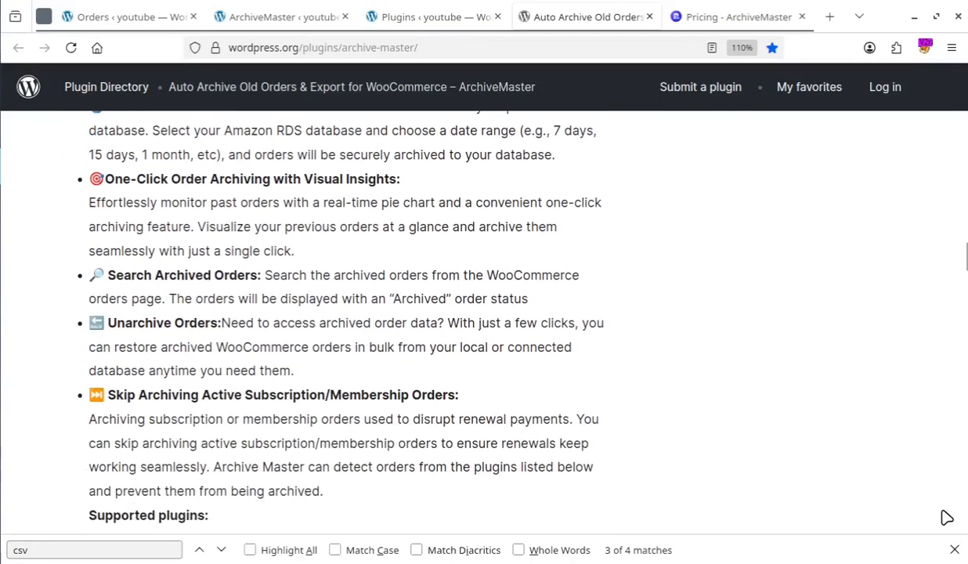
pyautogui.scroll(-4, 946, 517)
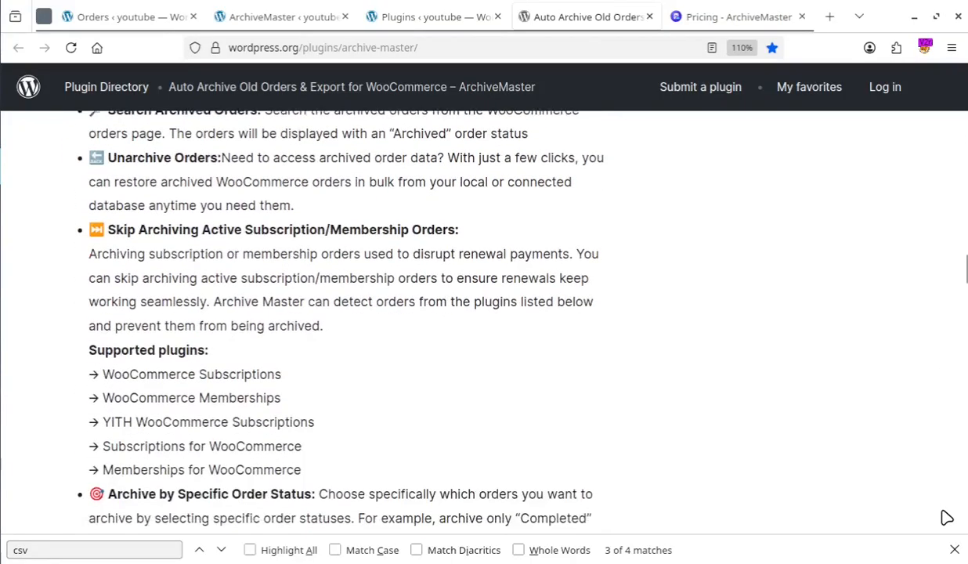
pyautogui.scroll(-4, 946, 516)
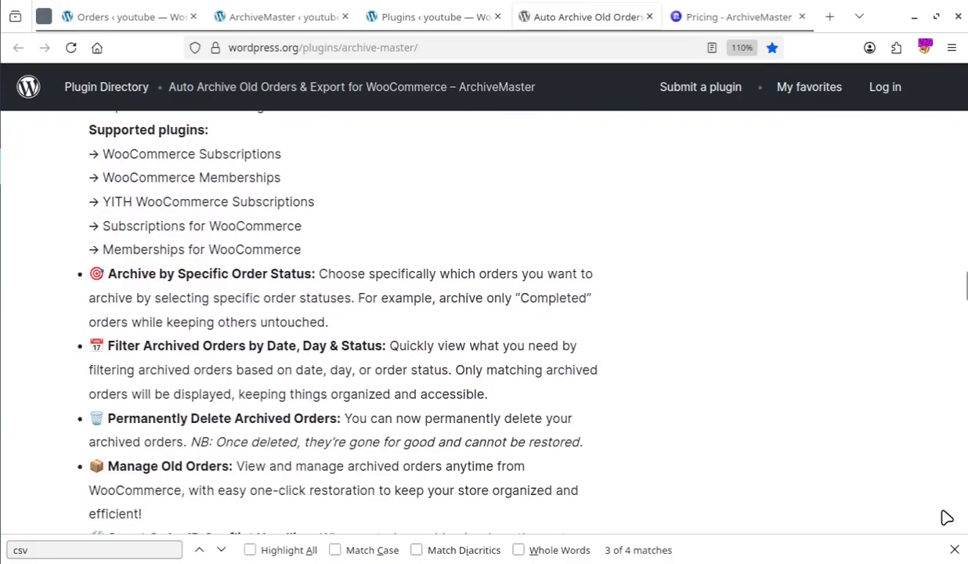
pyautogui.scroll(-4, 946, 517)
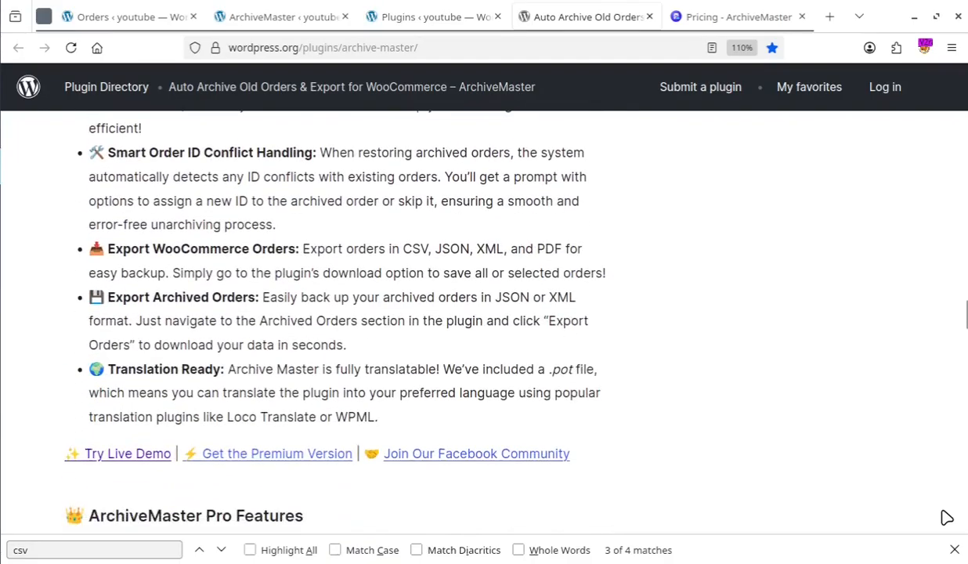
# Review the ArchiveMaster Pro Features list and close the page's text search for "csv"
pyautogui.scroll(-5, 946, 517)
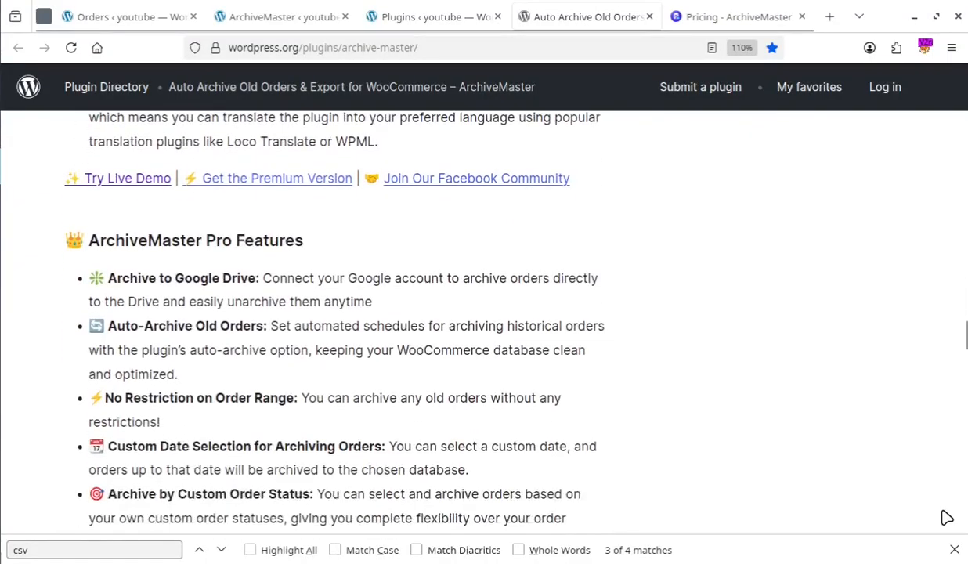
pyautogui.scroll(-1, 945, 517)
pyautogui.scroll(-1, 946, 517)
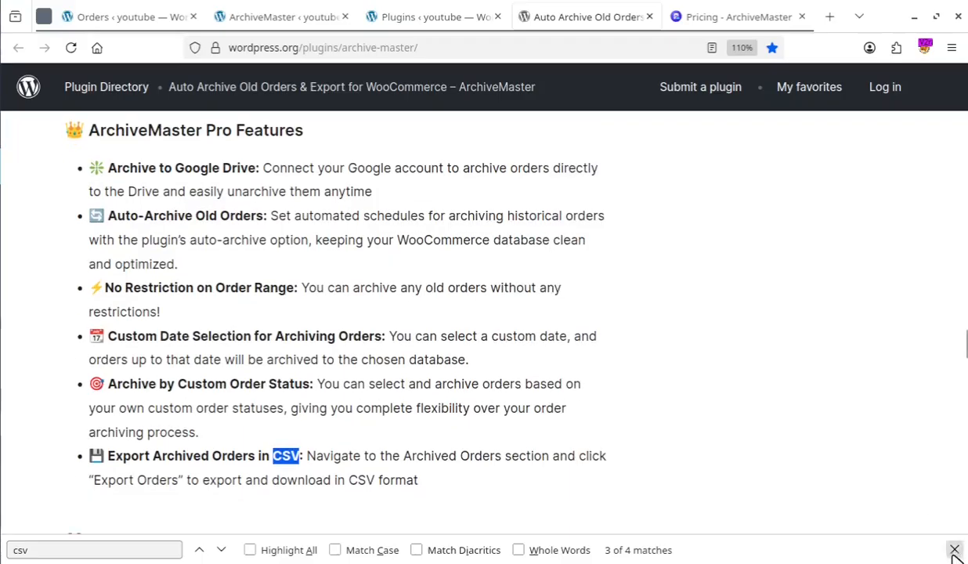
pyautogui.click(952, 549)
pyautogui.click(844, 491)
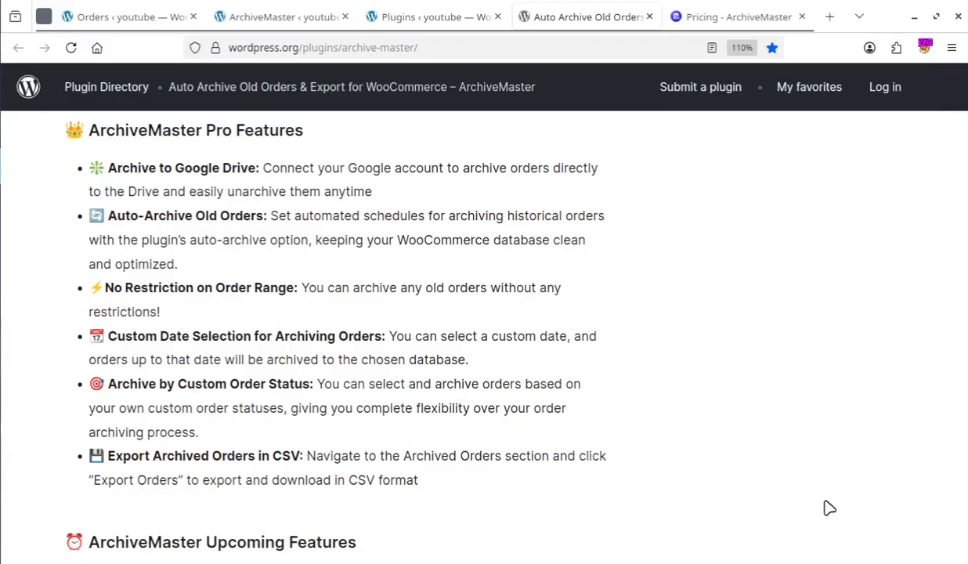
# Compare the Business, Agency and Enterprise plans on the ArchiveMaster pricing page, and reselect the Personal plan for one site
pyautogui.scroll(-2, 963, 215)
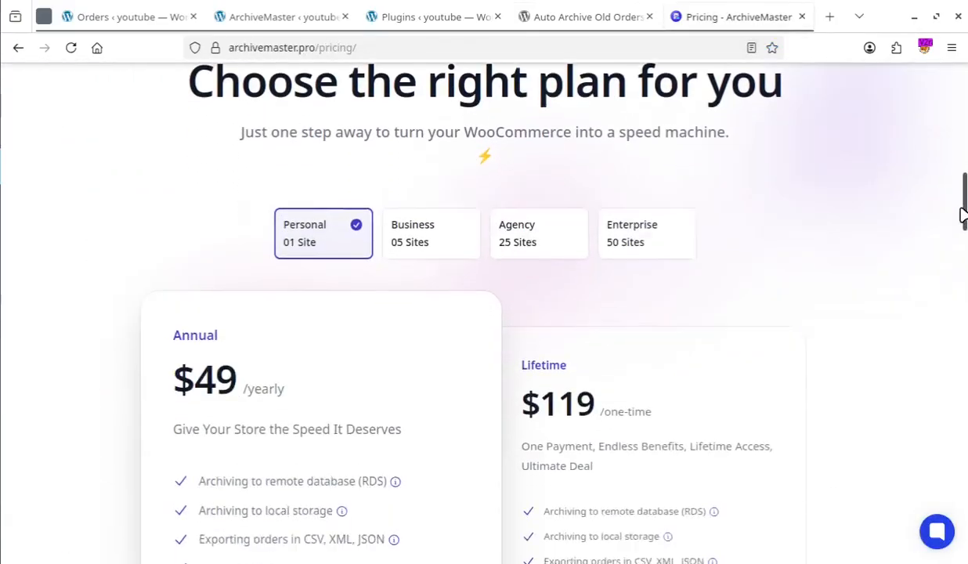
pyautogui.scroll(1, 963, 216)
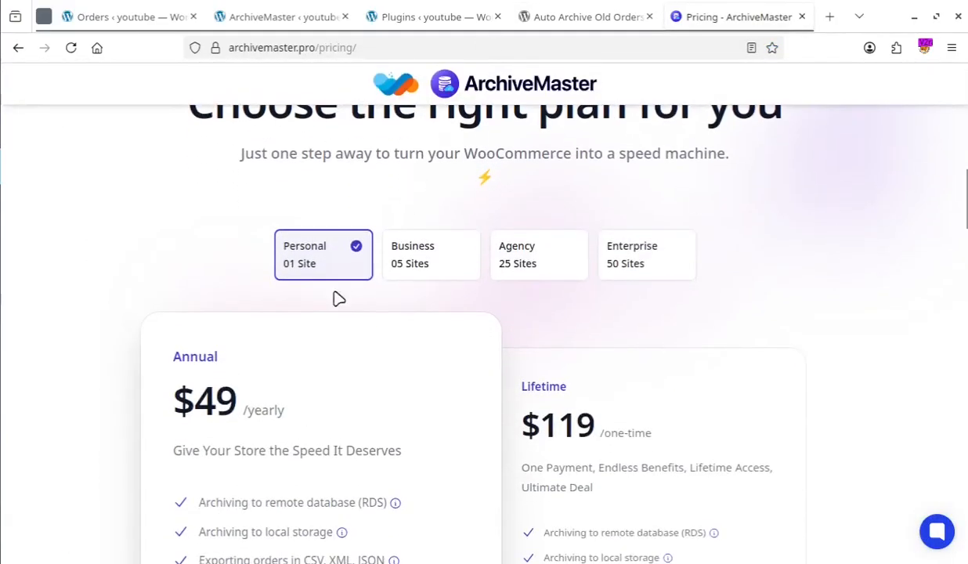
pyautogui.click(436, 268)
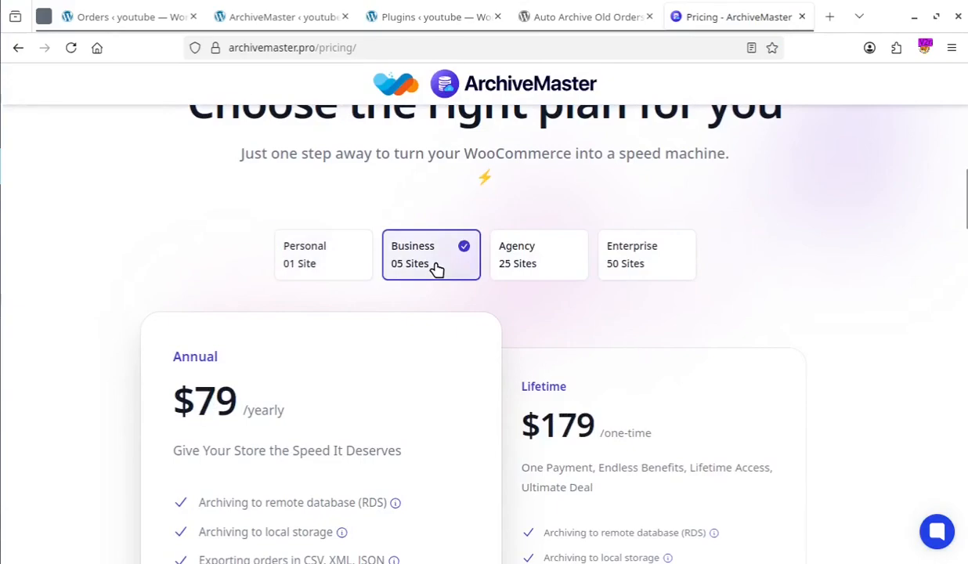
pyautogui.click(507, 274)
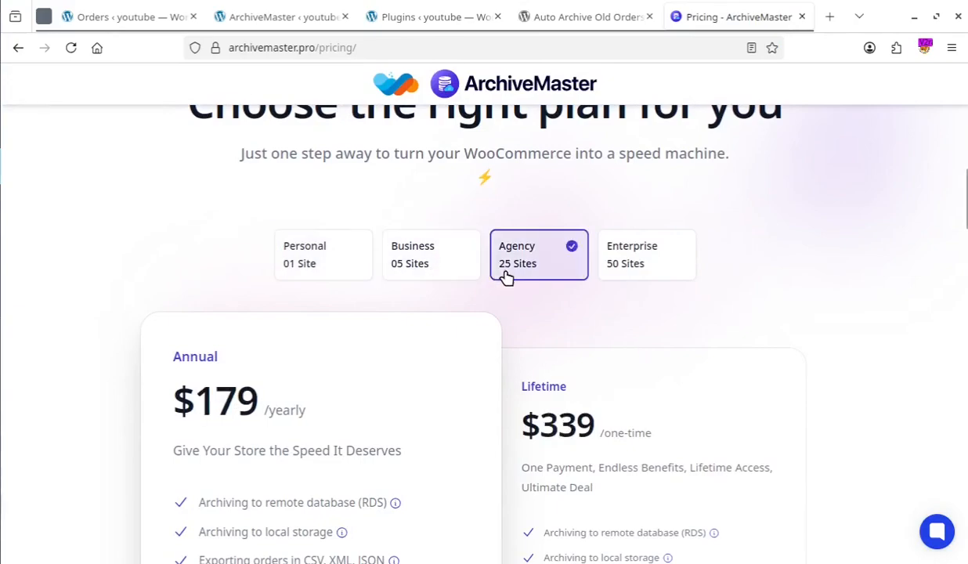
pyautogui.click(644, 278)
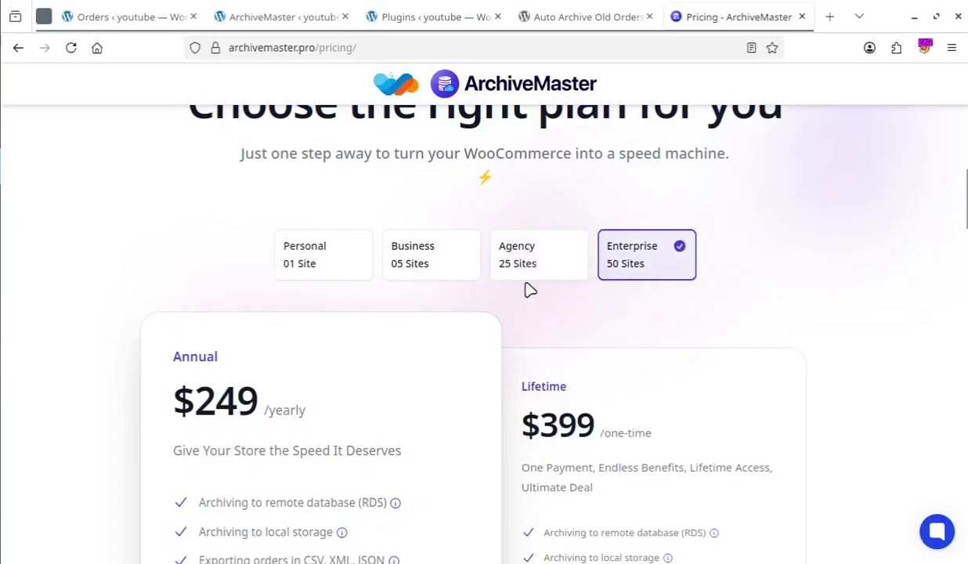
pyautogui.click(323, 258)
# Examine the features included in the Personal plan's Annual and Lifetime offers
pyautogui.scroll(-1, 615, 329)
pyautogui.scroll(-4, 642, 329)
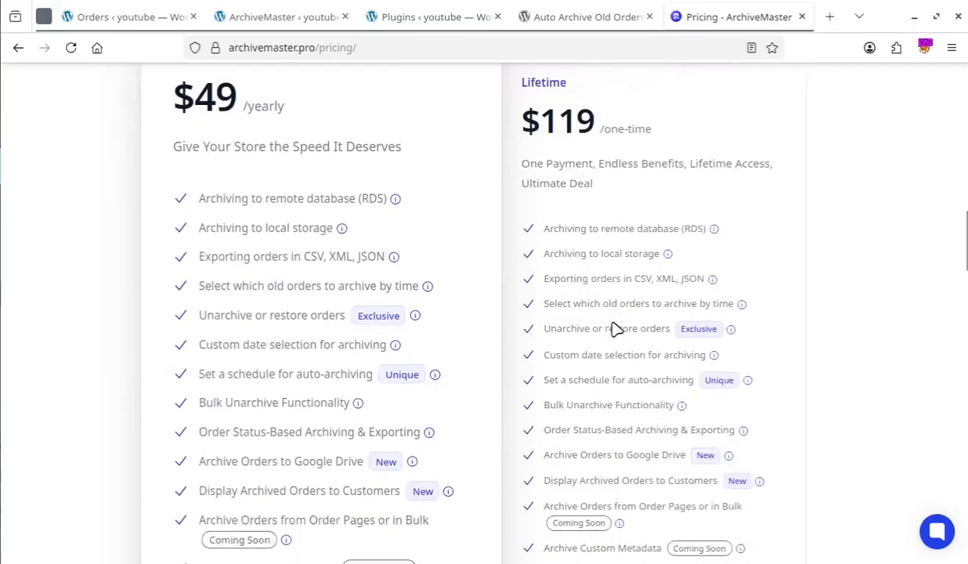
pyautogui.scroll(3, 641, 333)
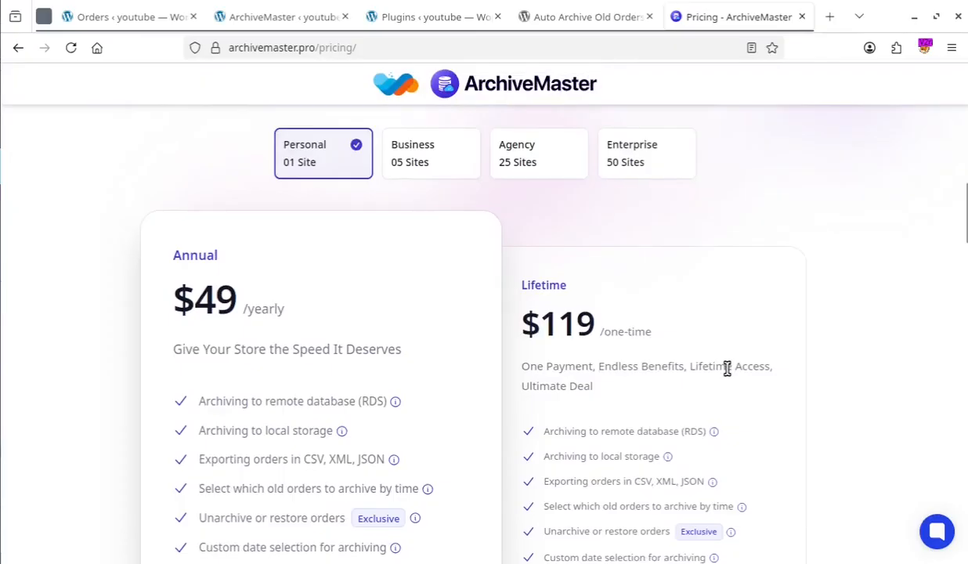